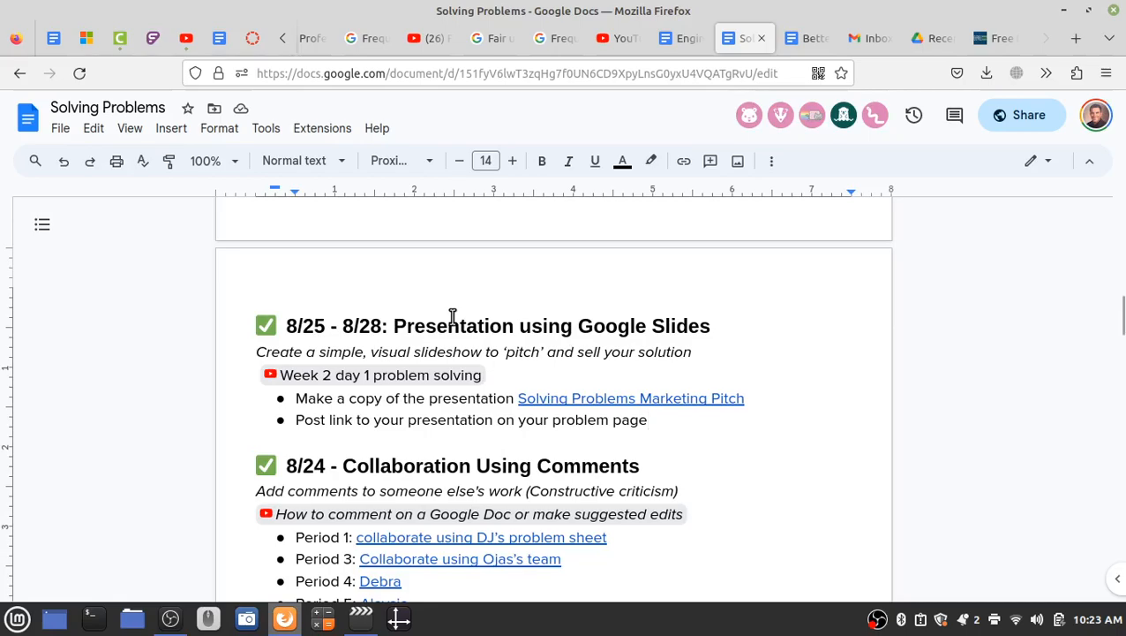
- Look through the Solving Problems document for the 8/25 - 8/28 assignment on presentations using Google Slides
click(683, 39)
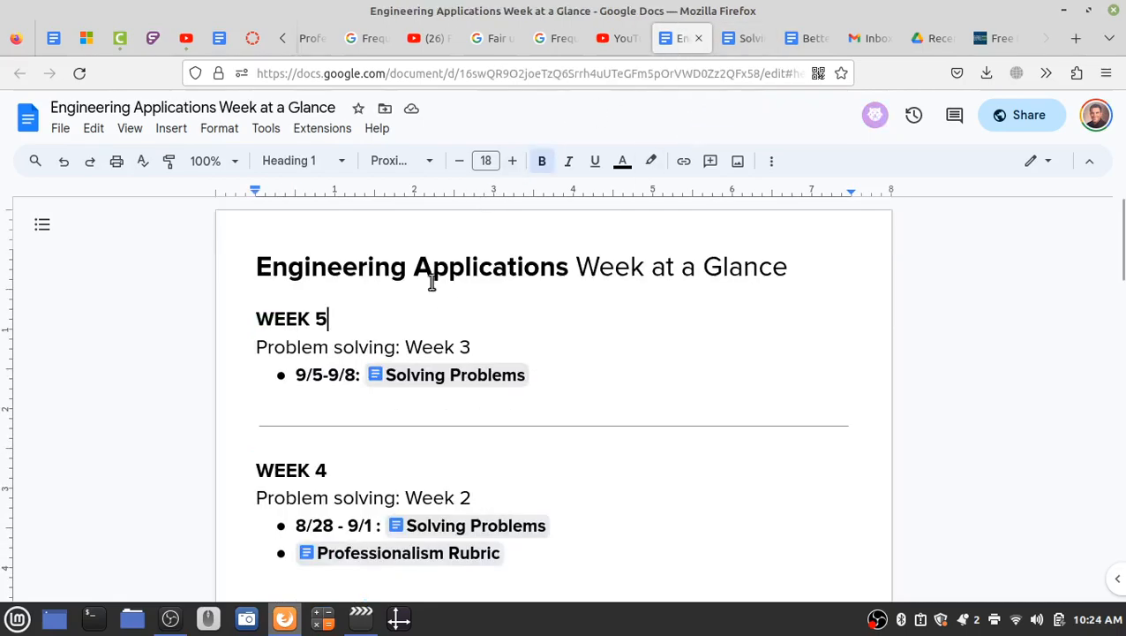
click(737, 39)
scroll(477, 321, up, 15)
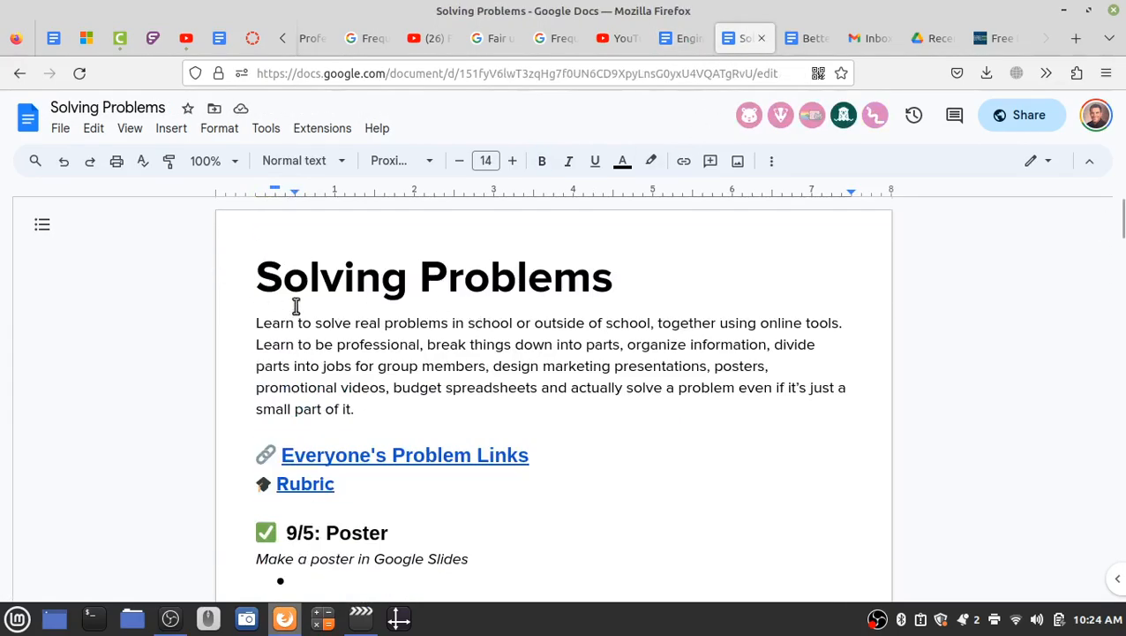
scroll(380, 331, down, 4)
scroll(379, 331, down, 3)
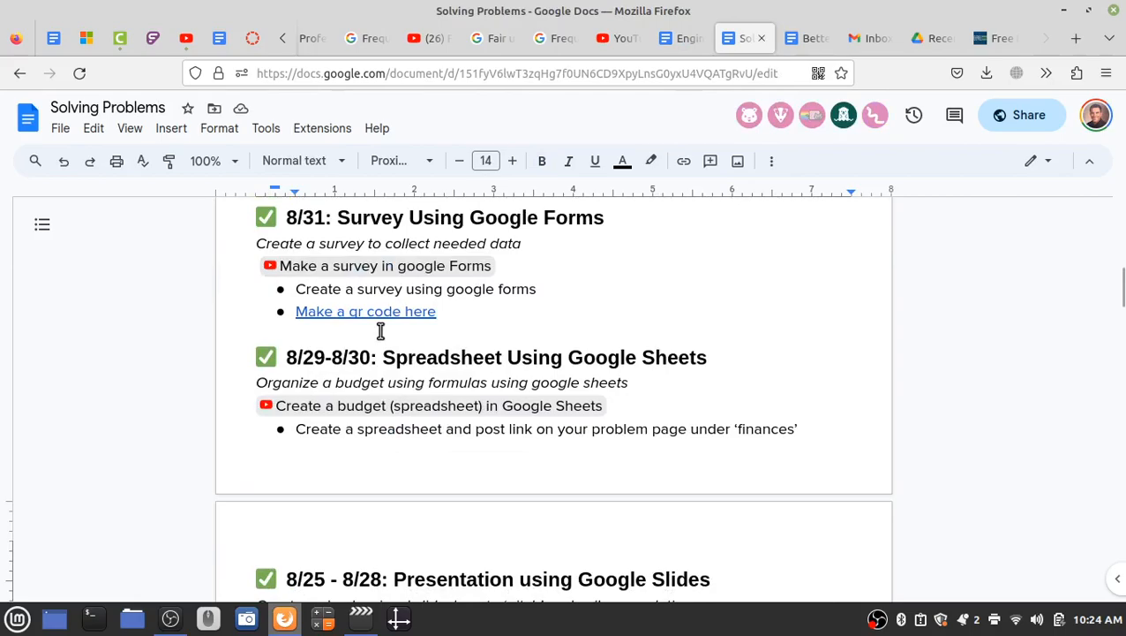
scroll(380, 331, down, 3)
drag(407, 325, 708, 412)
scroll(503, 419, down, 2)
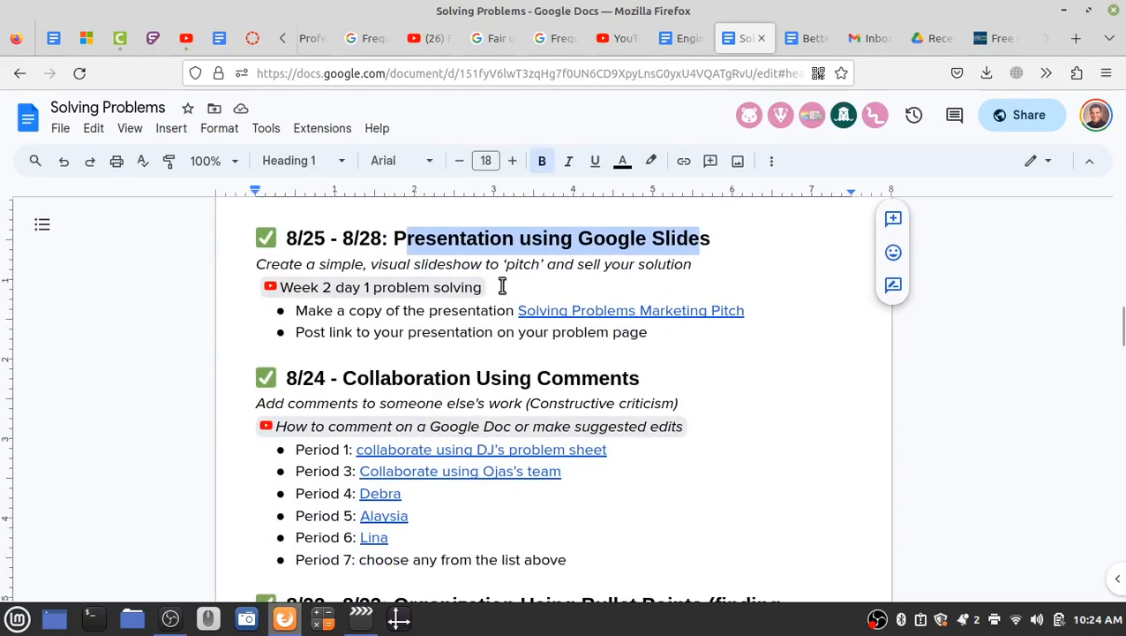
click(503, 289)
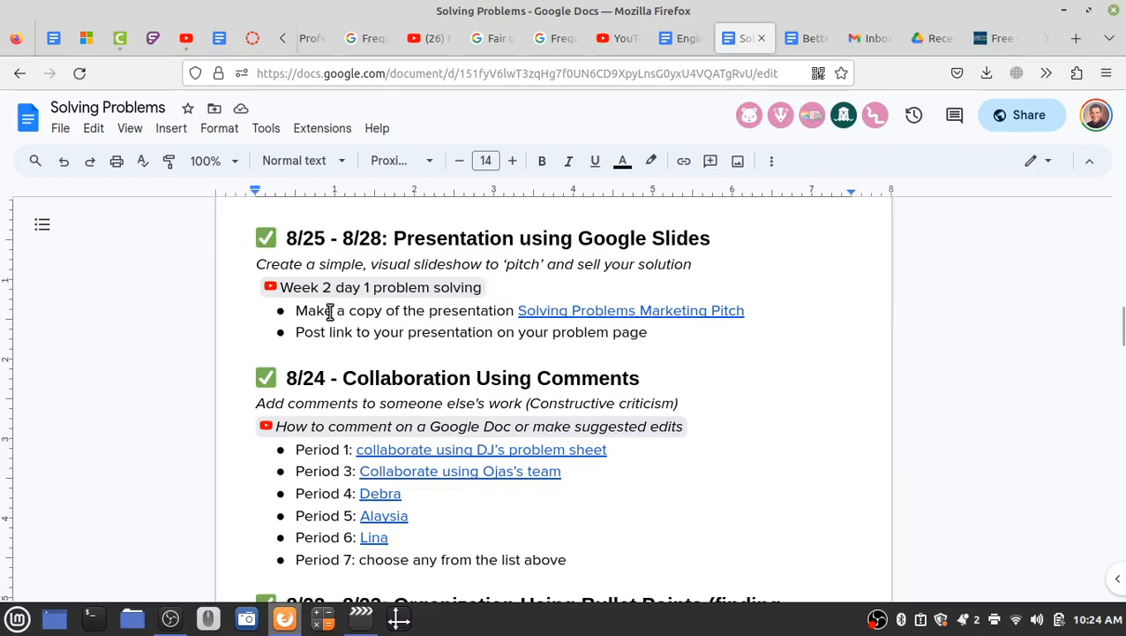
- Try to copy the entire presentation linked as Solving Problems Marketing Pitch under the name better lunch
click(604, 311)
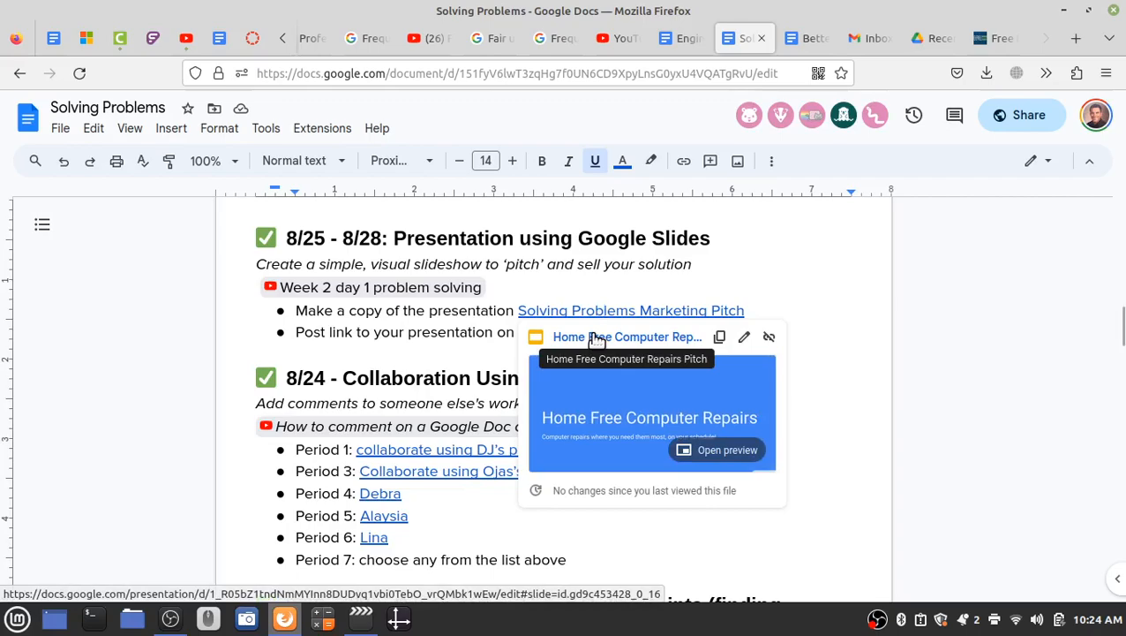
click(596, 339)
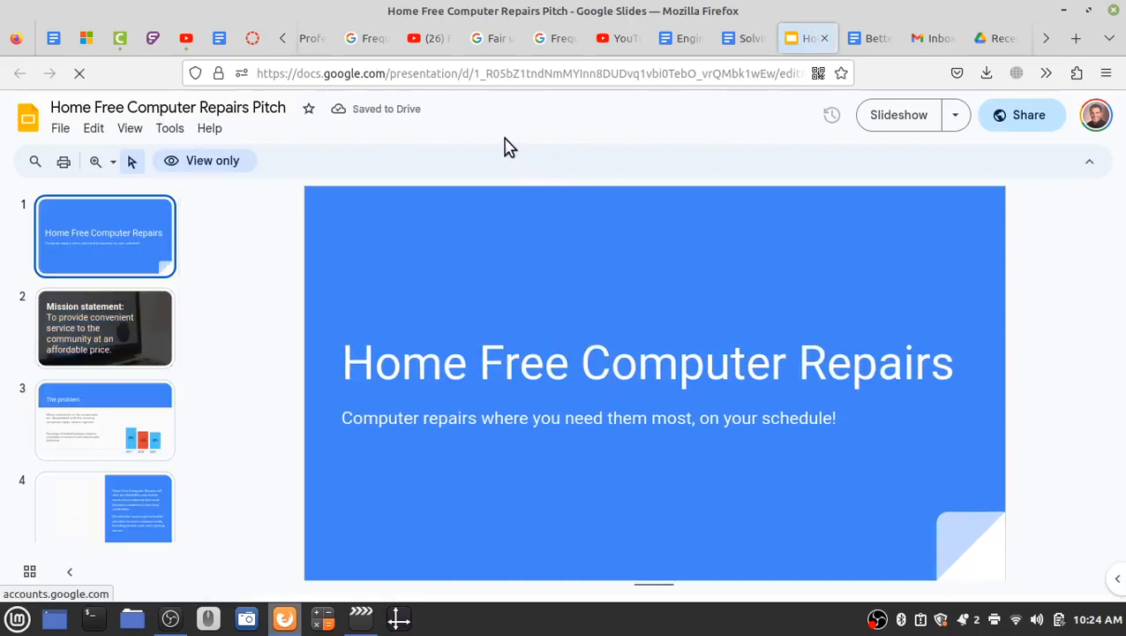
click(60, 128)
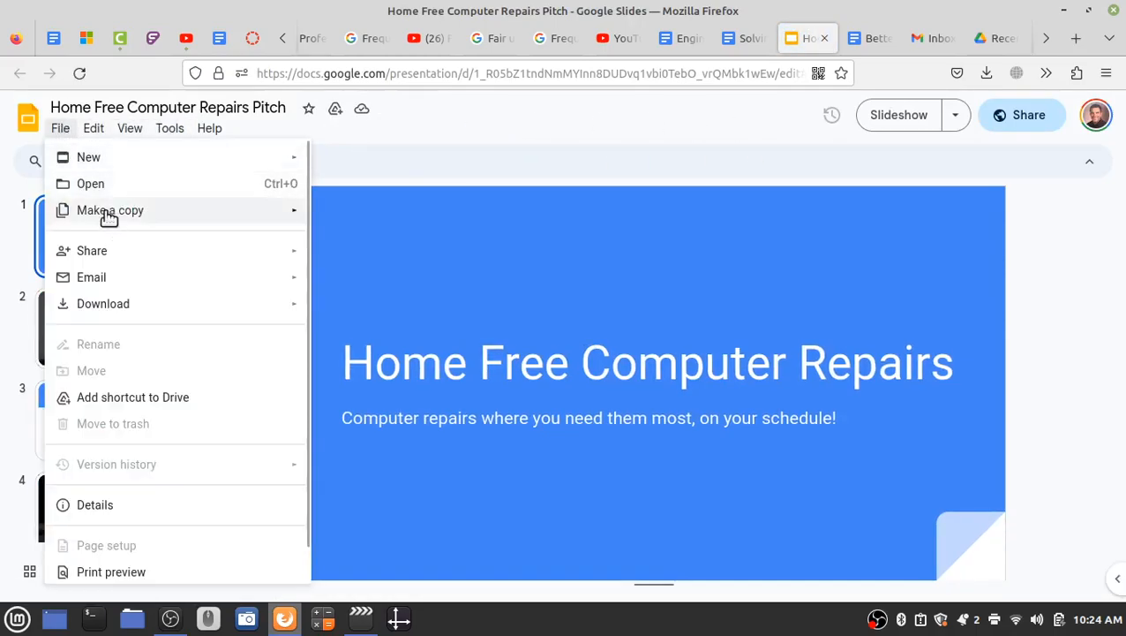
mouse_move(157, 214)
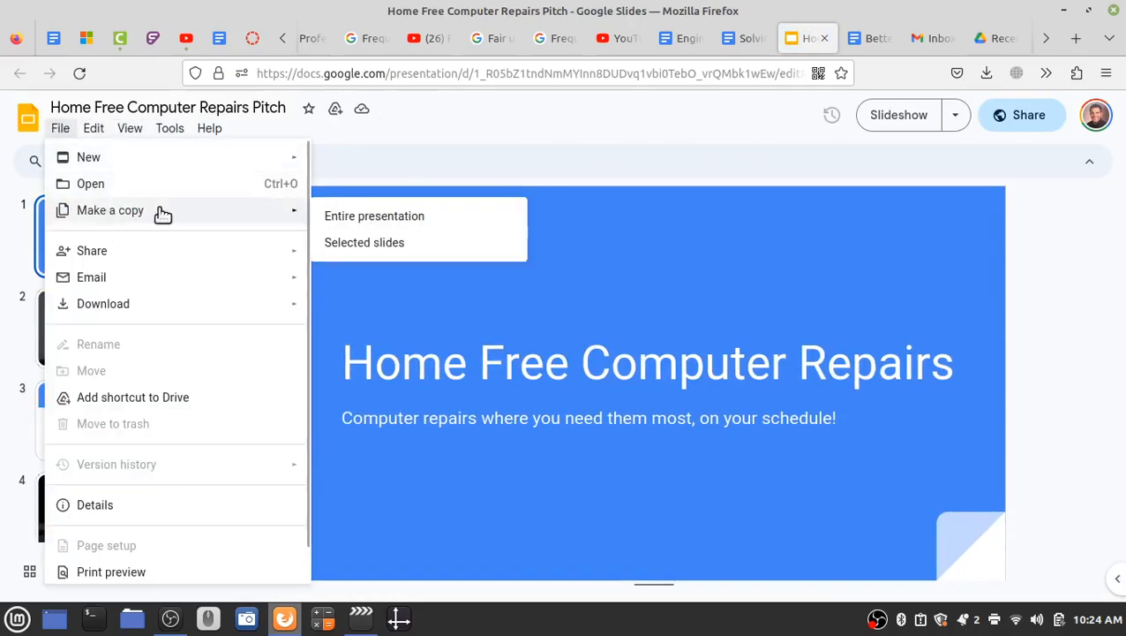
click(449, 216)
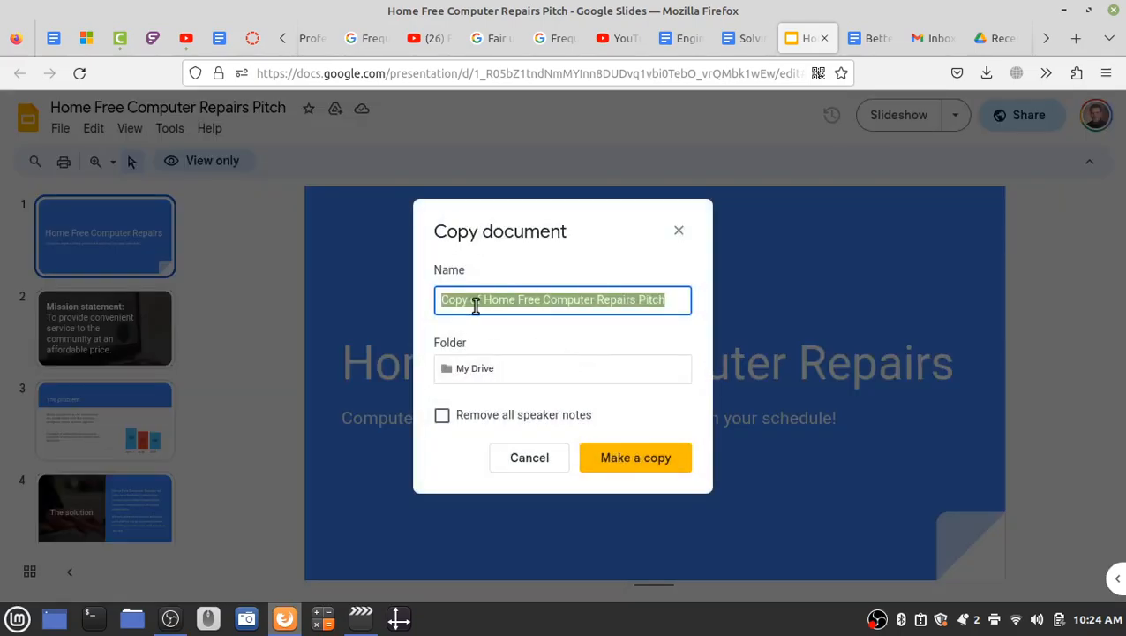
text(b)
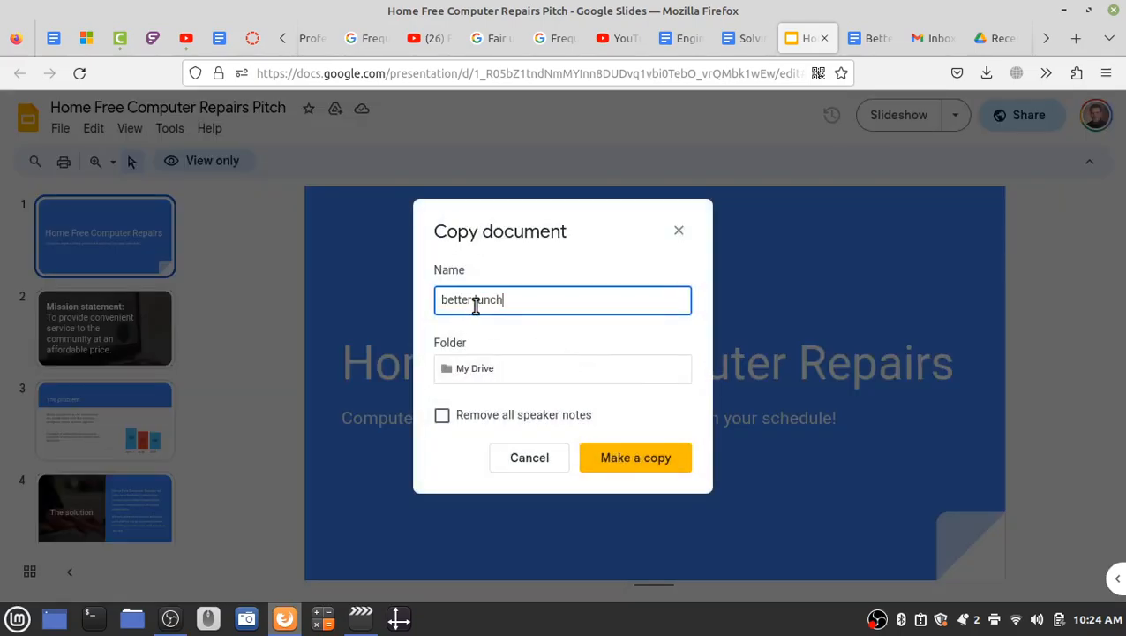
text(etter lunch)
click(632, 453)
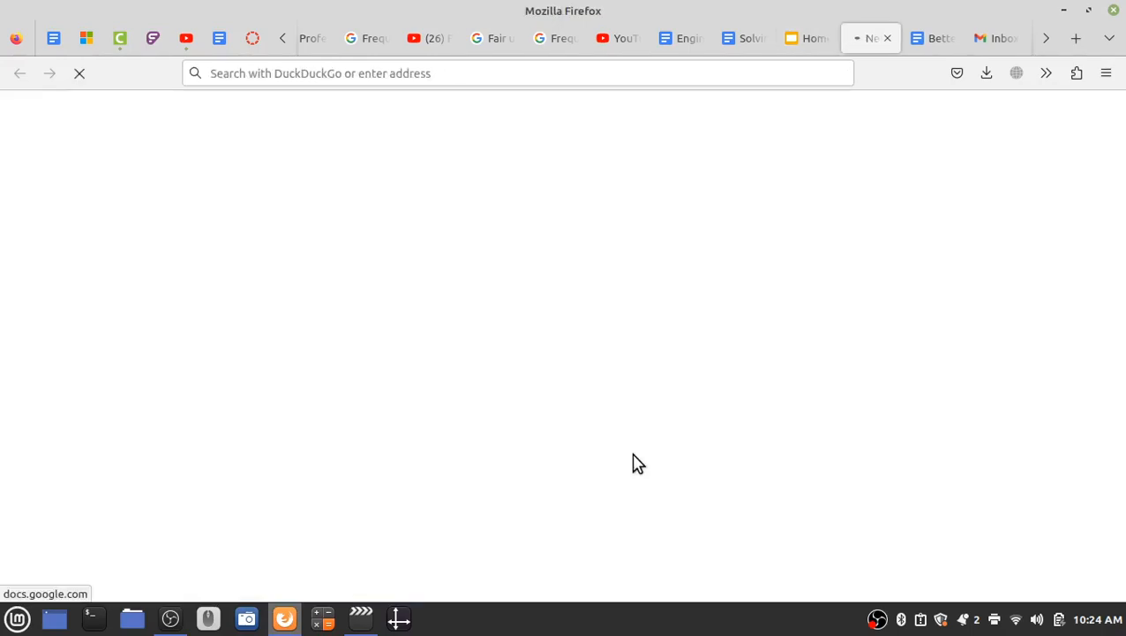
- Close the Home Free Computer Repairs Pitch presentation and the blank page opened for its copy
click(811, 37)
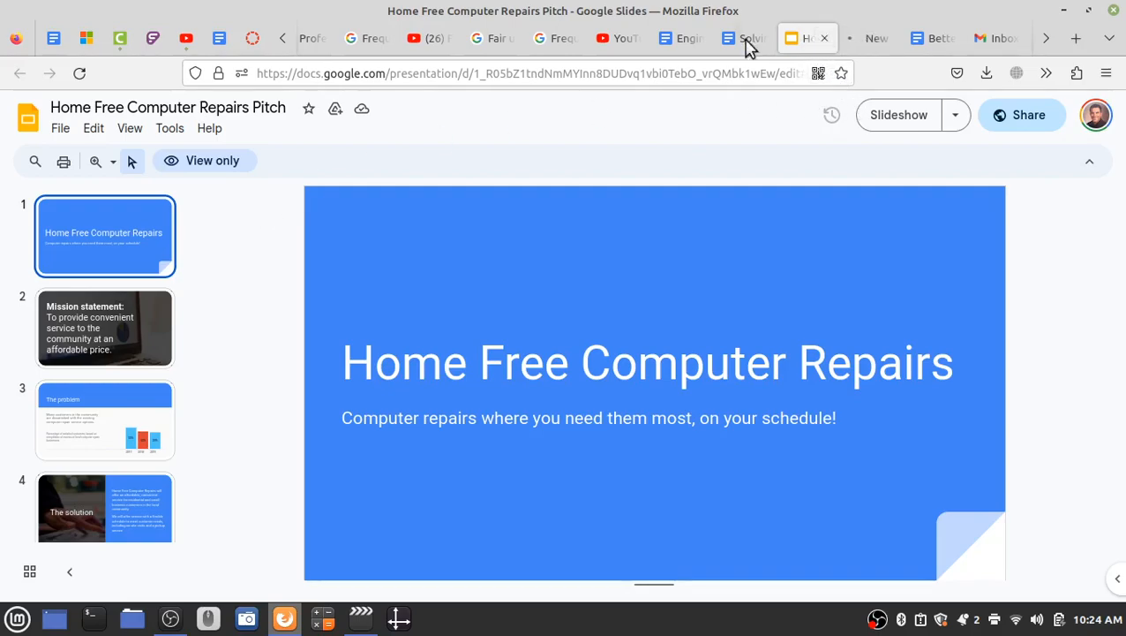
click(823, 39)
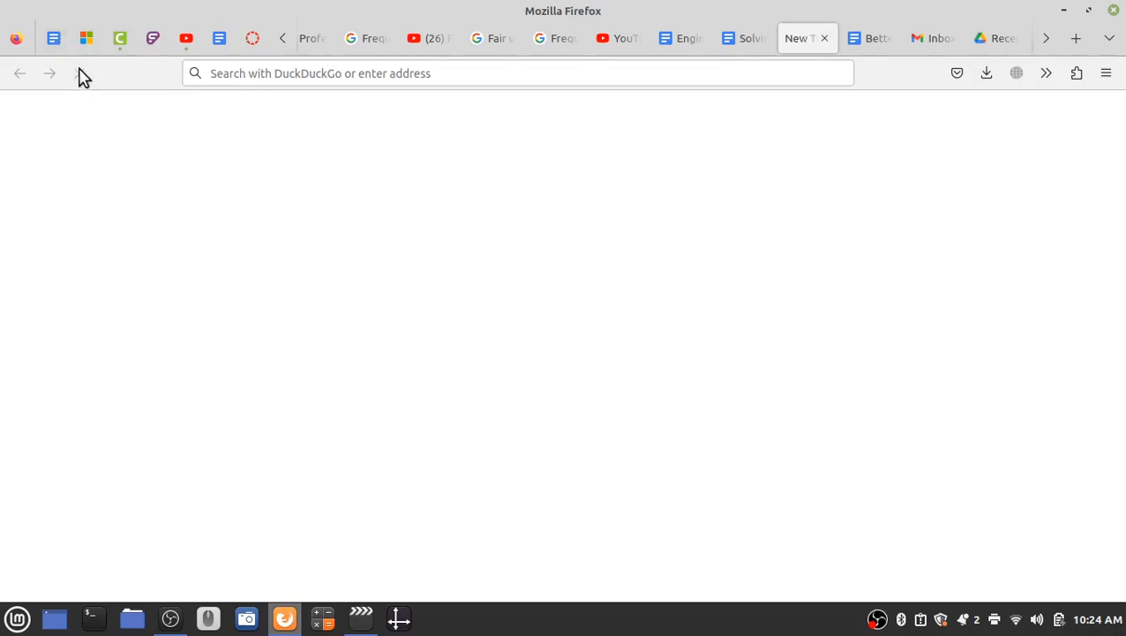
click(824, 38)
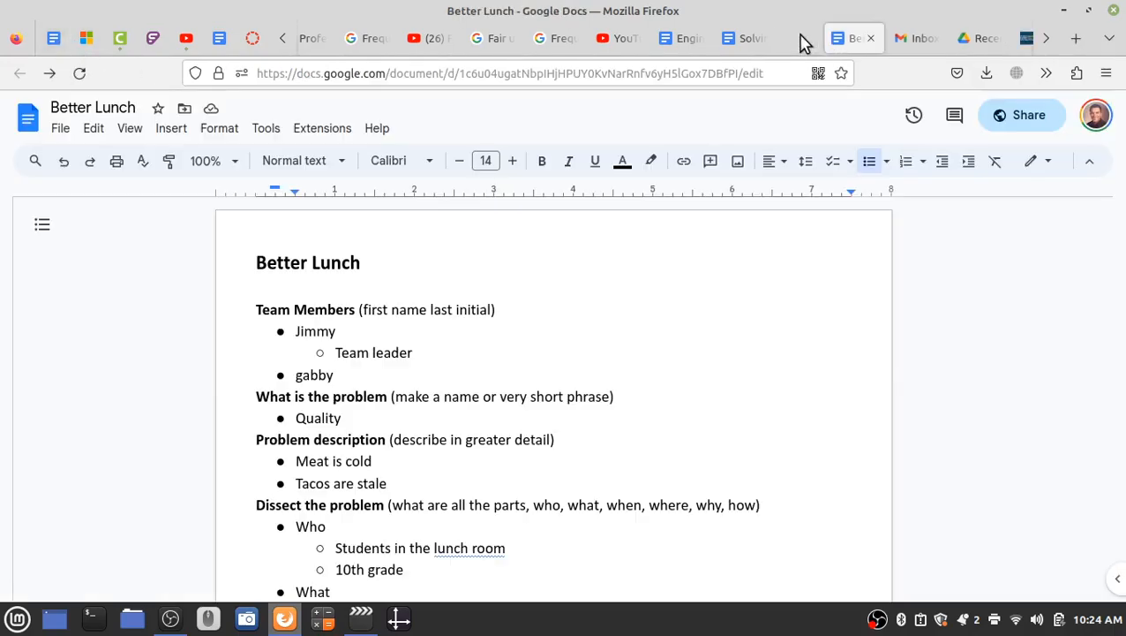
- Reopen the presentation linked as Solving Problems Marketing Pitch in the Solving Problems document
click(735, 40)
mouse_move(619, 311)
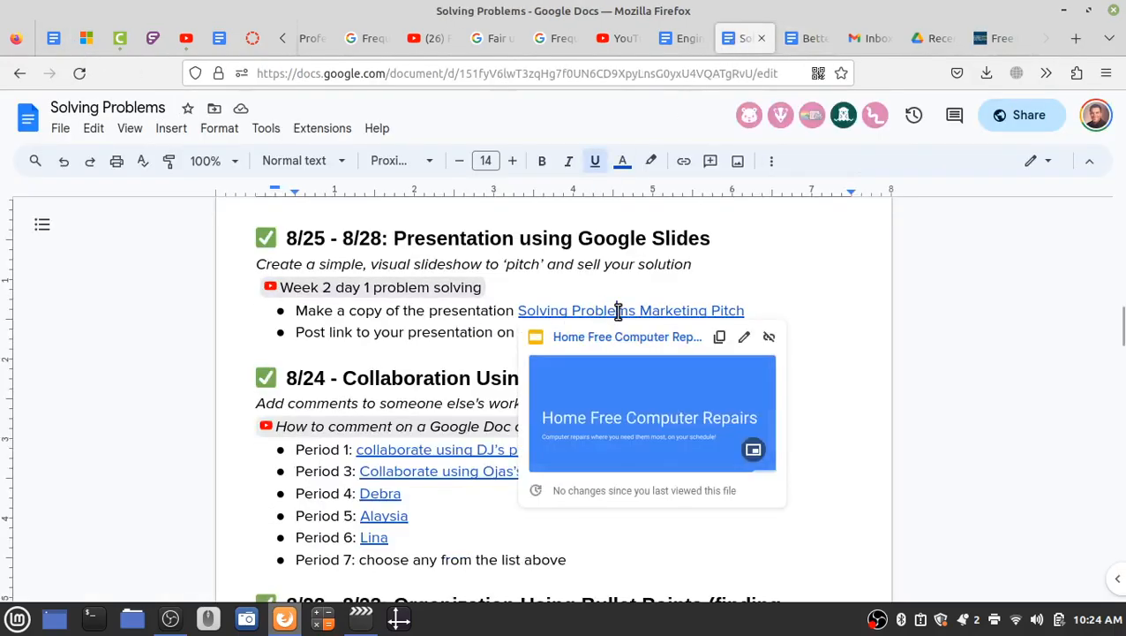
click(601, 336)
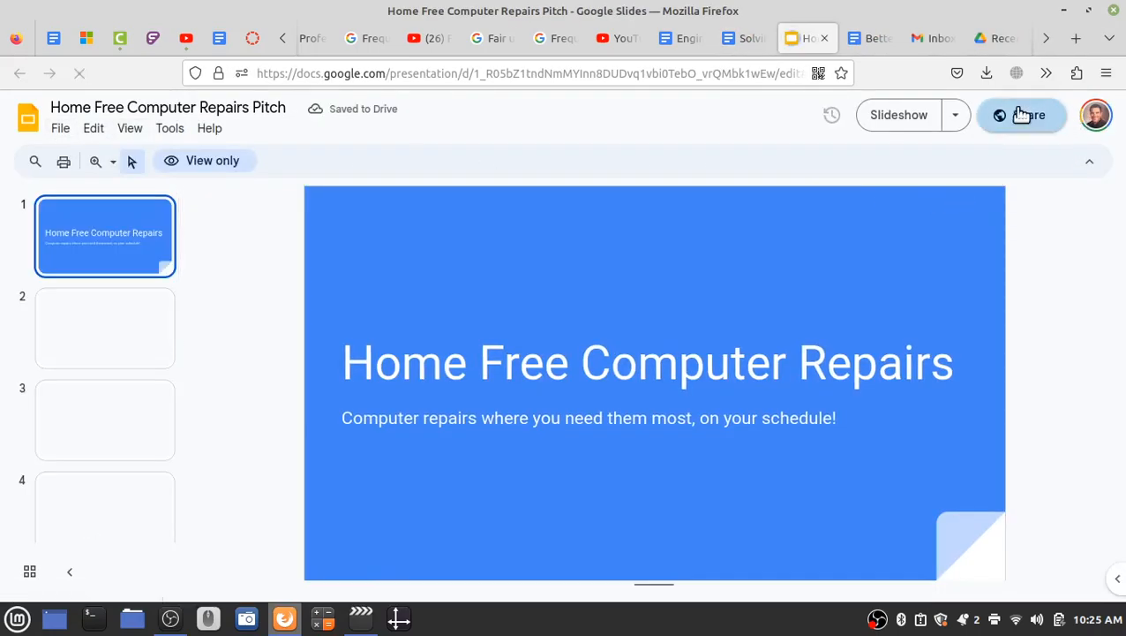
click(1094, 115)
click(558, 138)
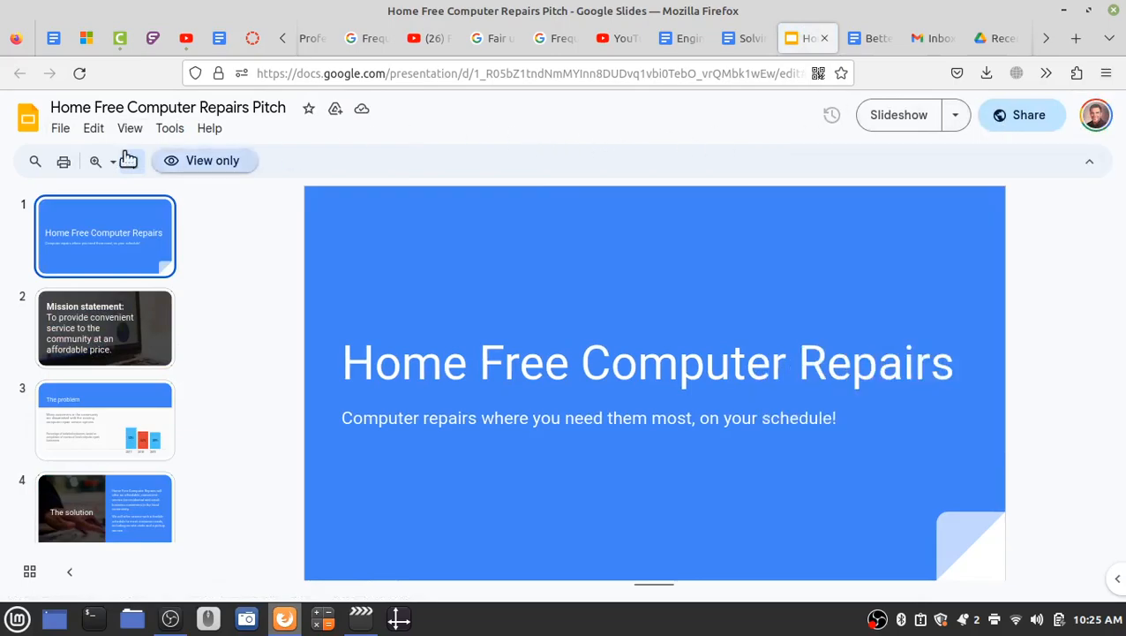
- Make a copy of the entire Home Free Computer Repairs Pitch presentation, named better lunch, in My Drive
click(64, 128)
mouse_move(284, 217)
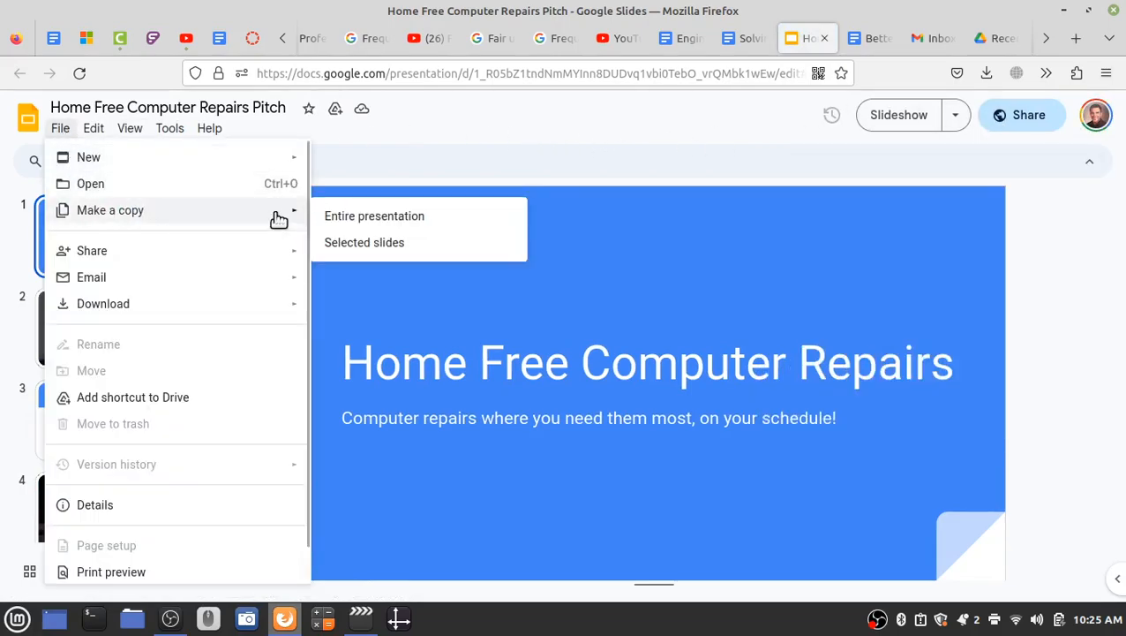
click(389, 219)
text(better lijh)
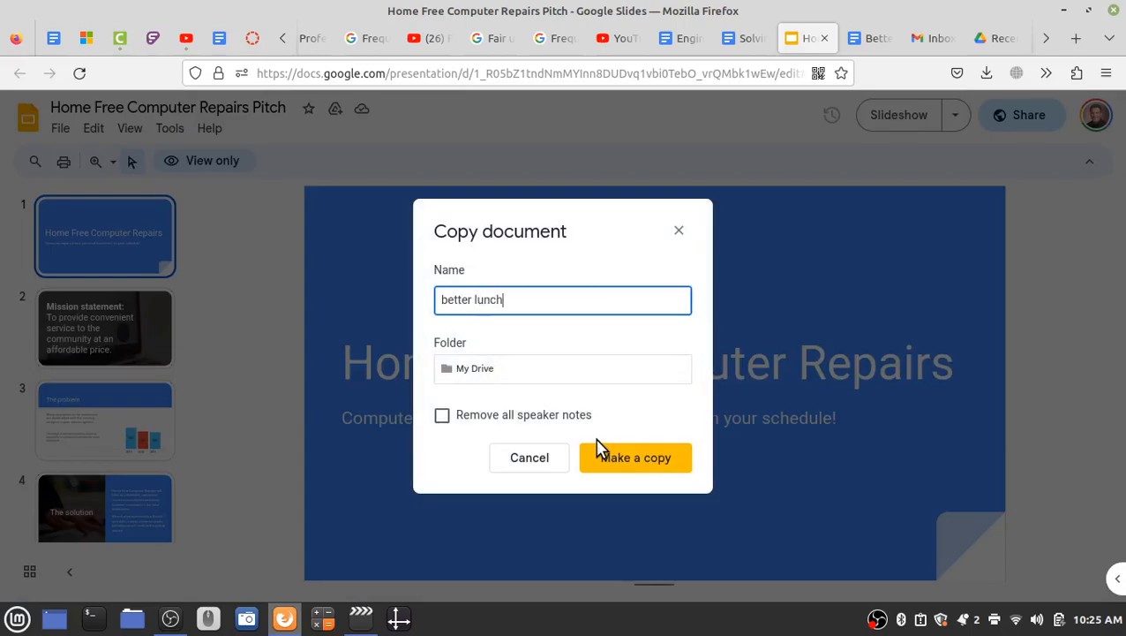
click(621, 460)
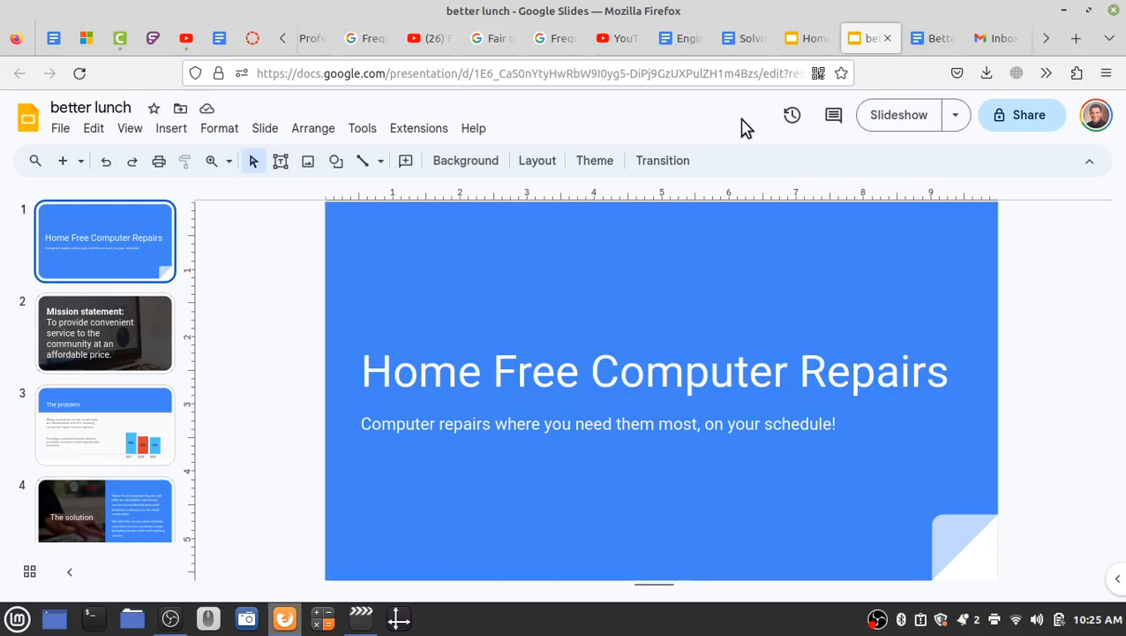
- Share the better lunch presentation with anyone with the link and copy its link
click(1025, 116)
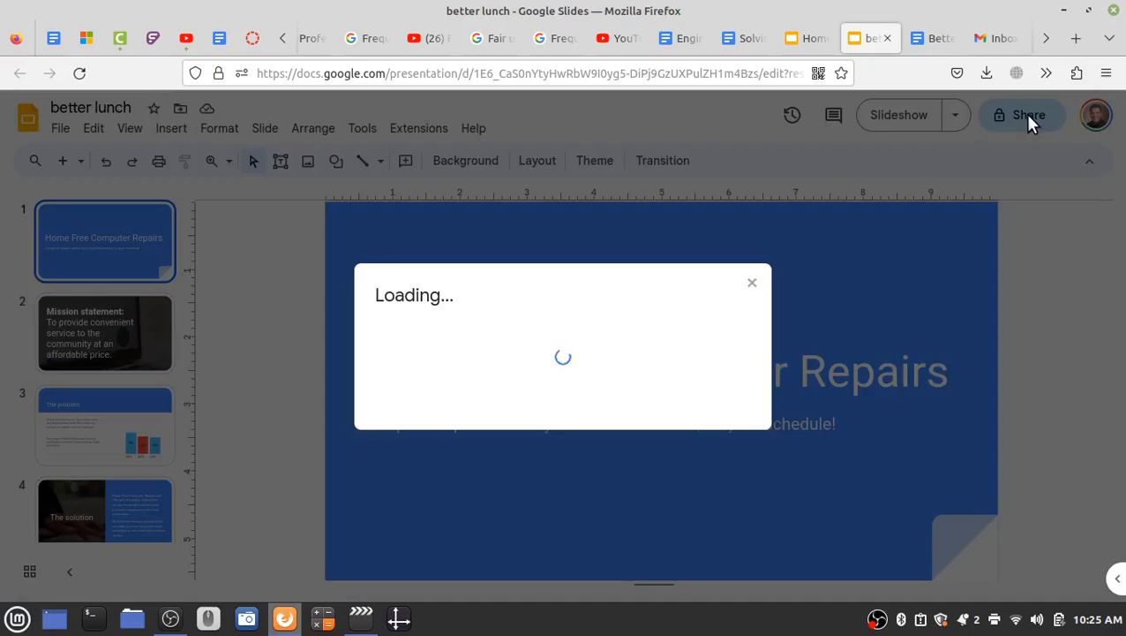
click(465, 420)
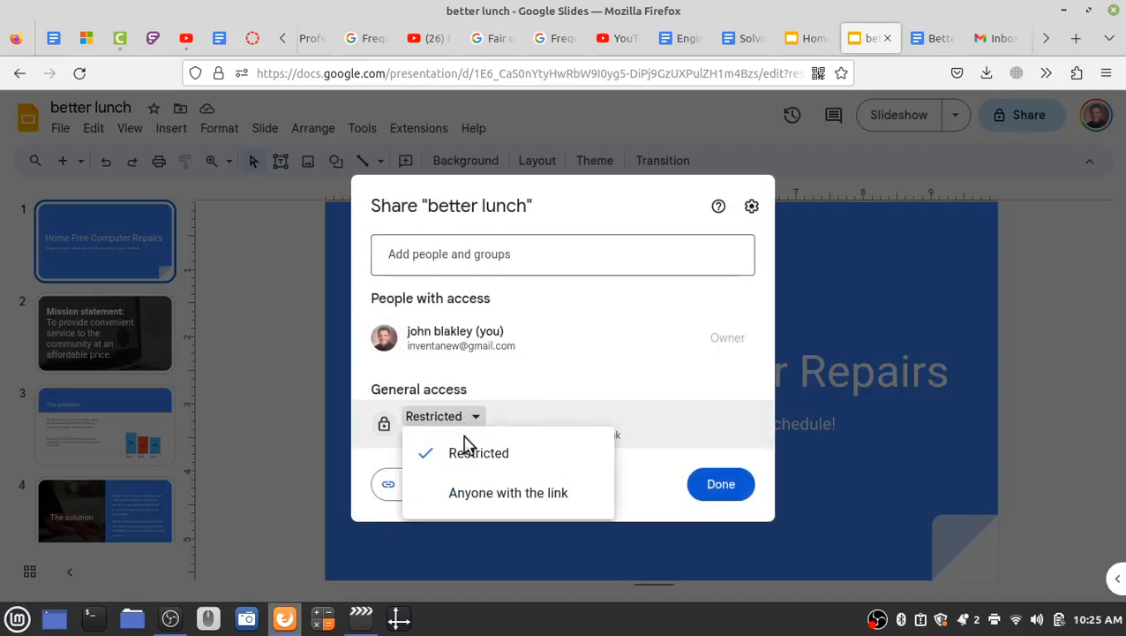
click(468, 492)
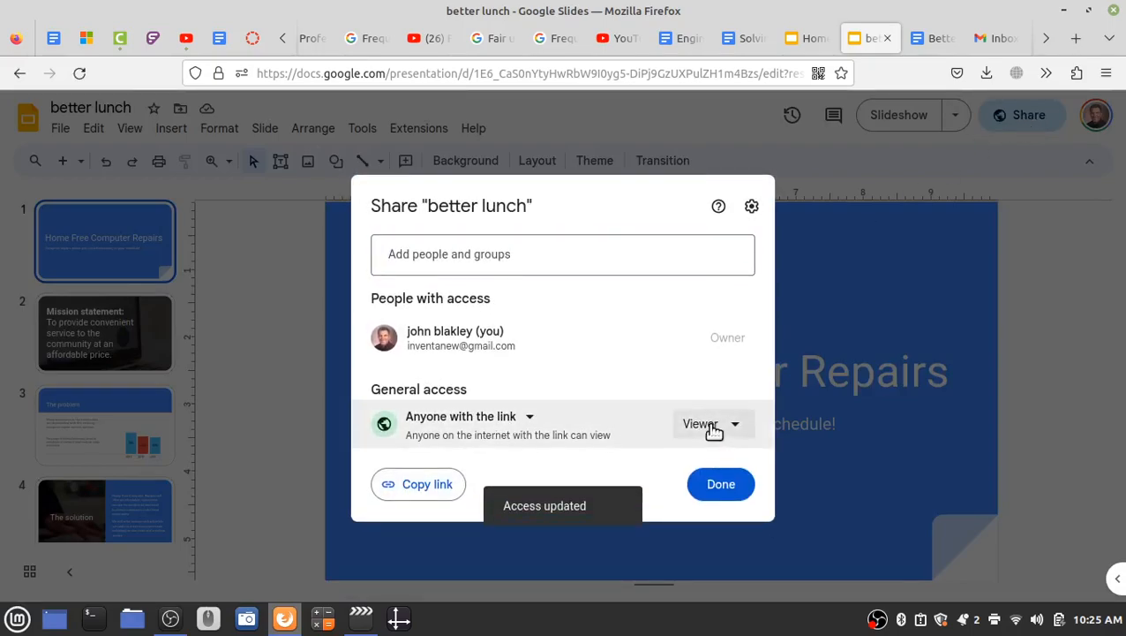
click(410, 484)
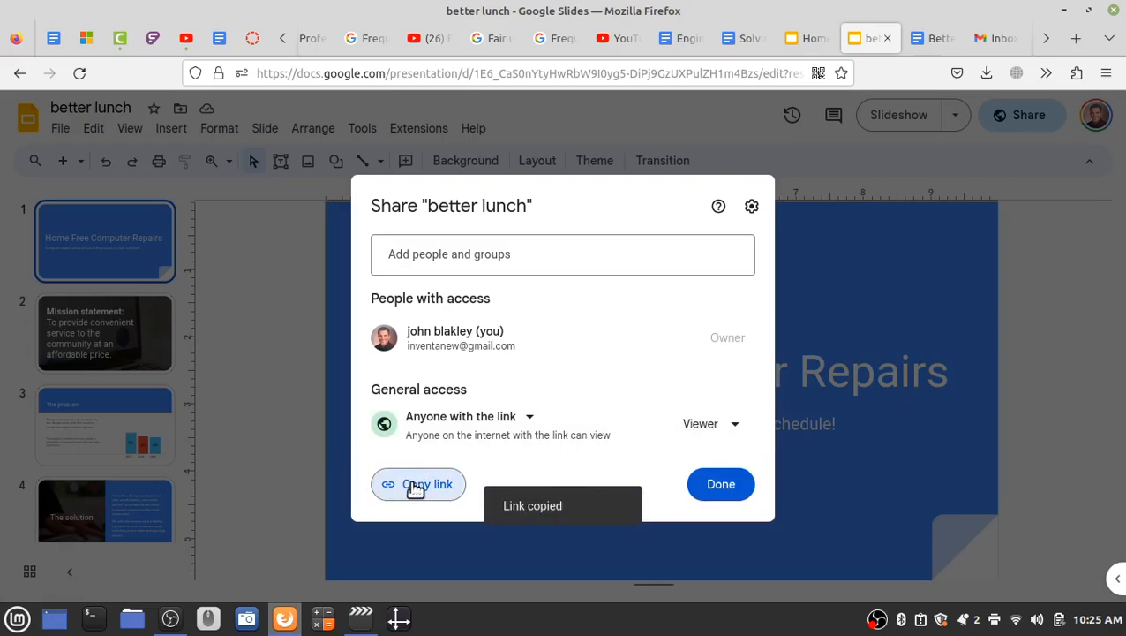
click(709, 488)
- Add an Important Links heading above Team Members in the Better Lunch document, with an empty line below it
click(923, 37)
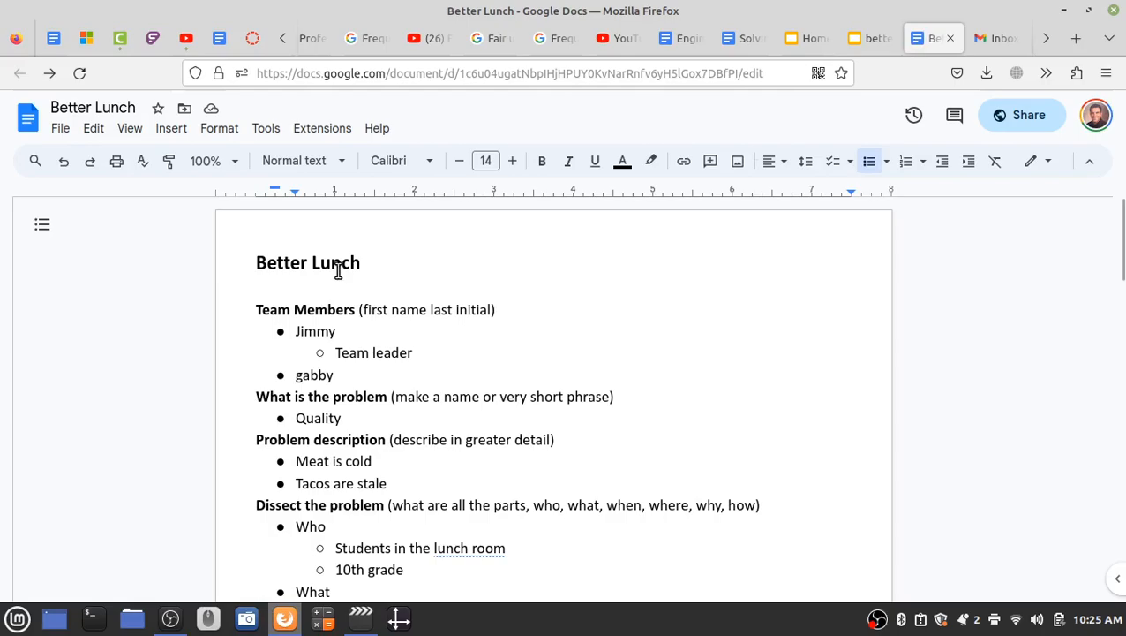
scroll(338, 271, down, 2)
scroll(338, 271, up, 2)
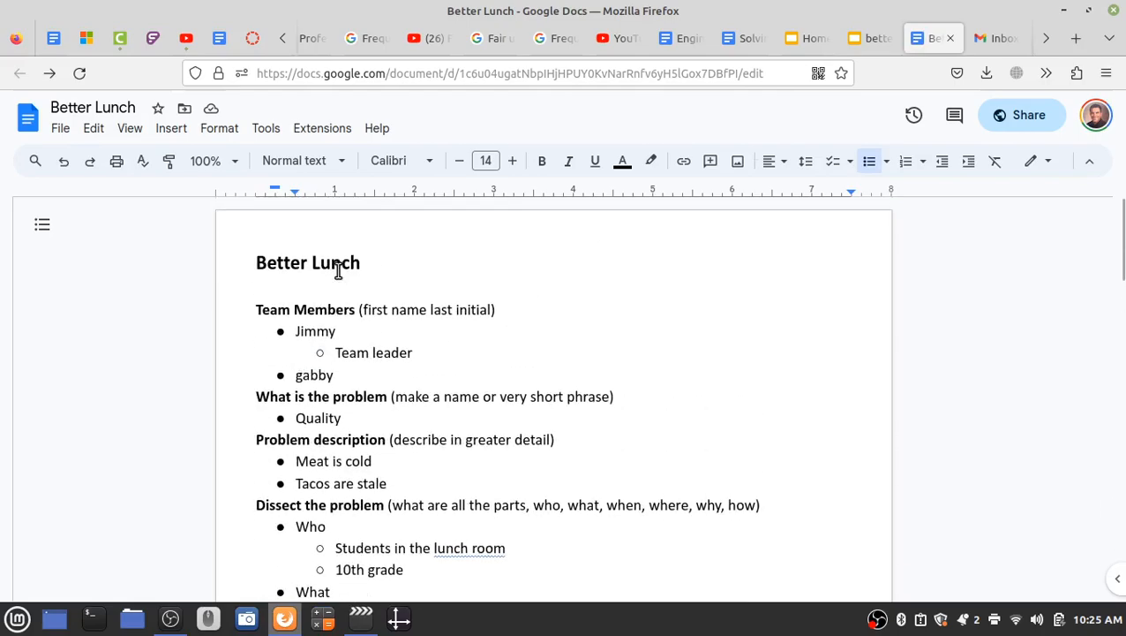
click(252, 301)
key(Return)
key(Up)
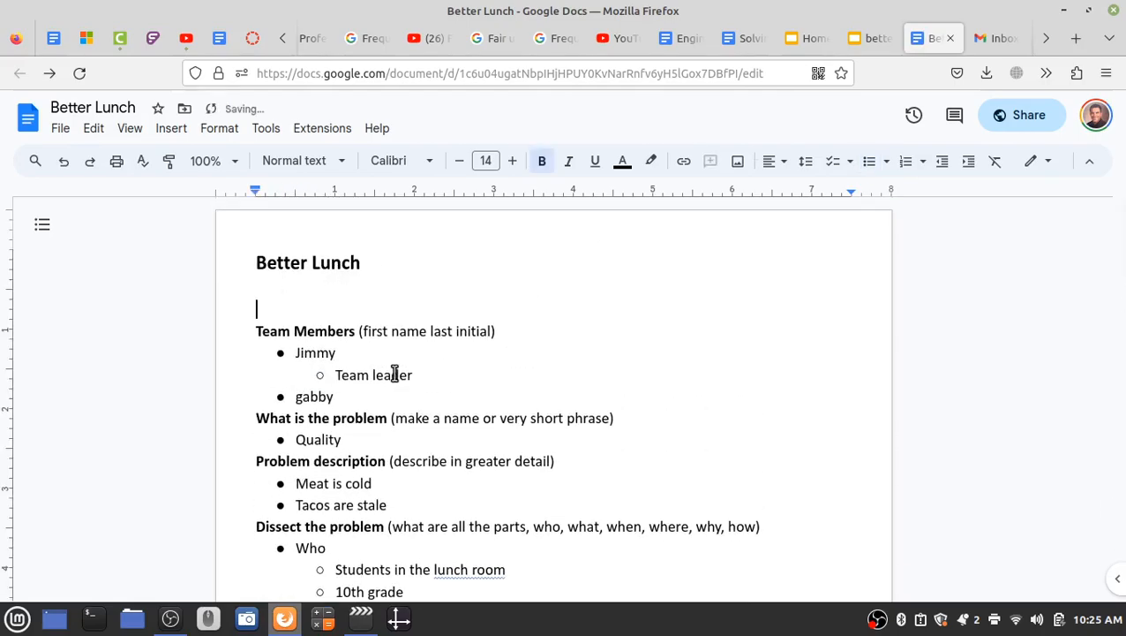
key(Return)
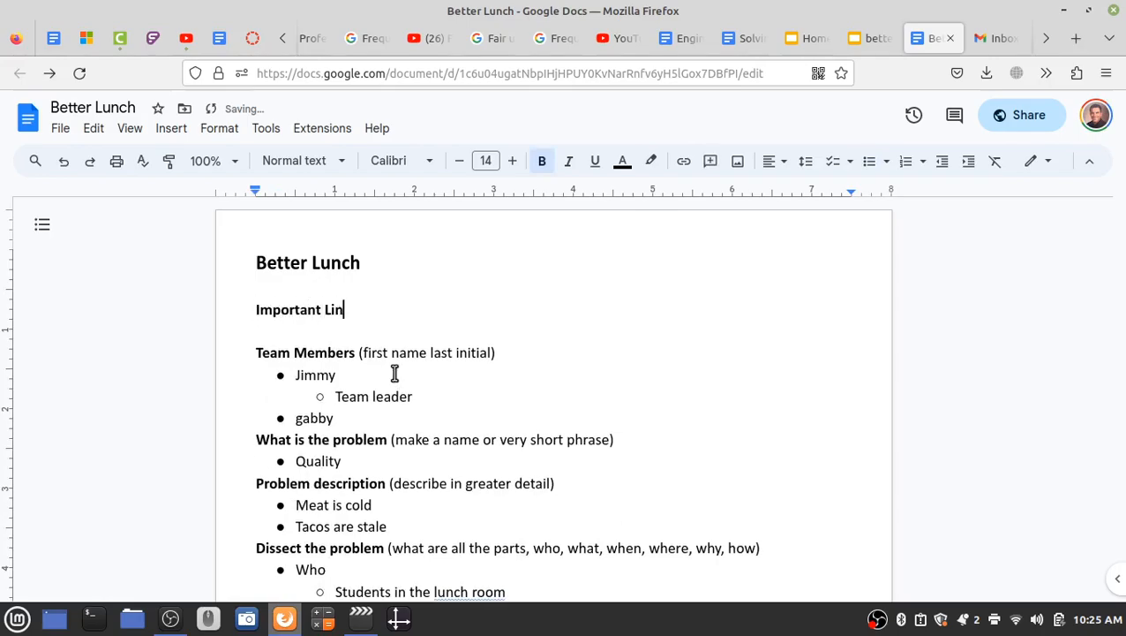
key(Return)
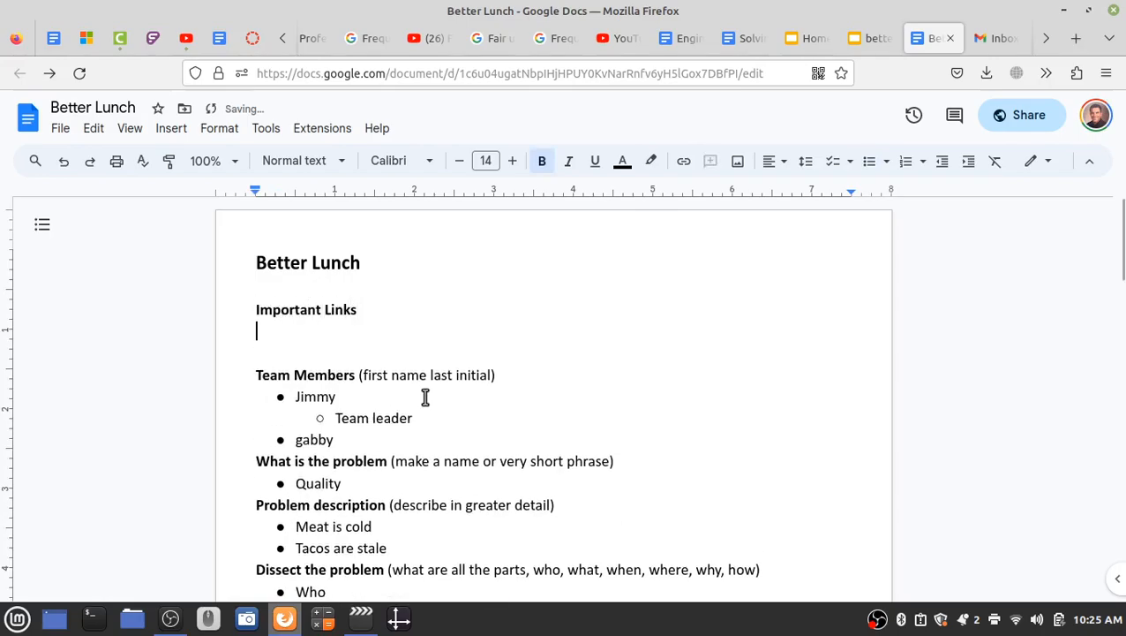
- Insert the copied presentation link as a bullet under Important Links and convert it to a better lunch chip
click(869, 161)
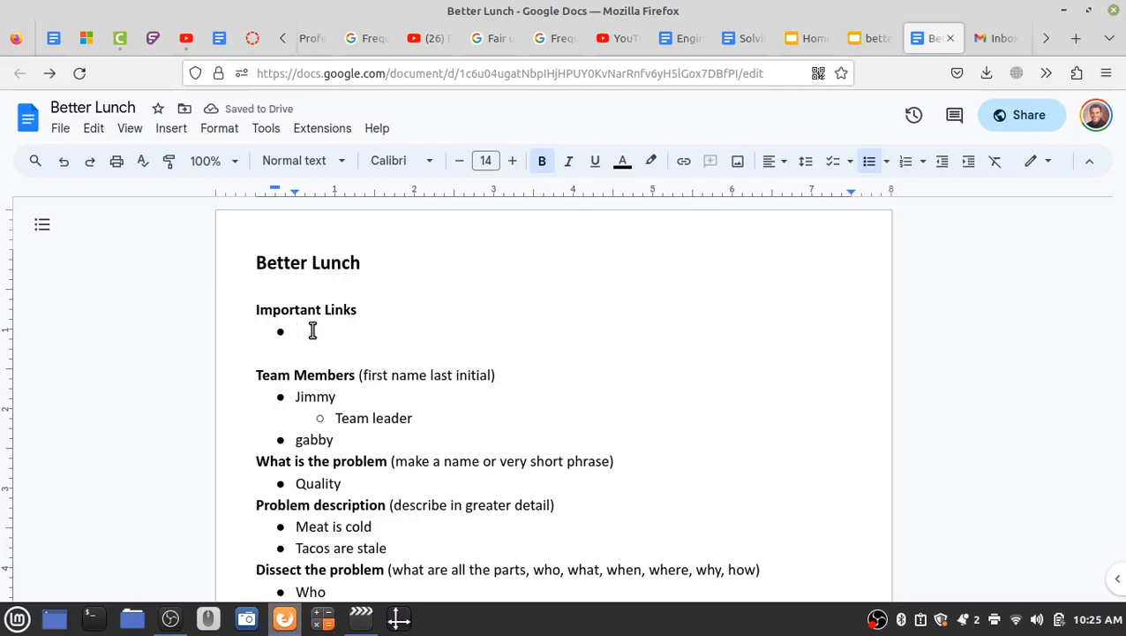
key(ctrl+v)
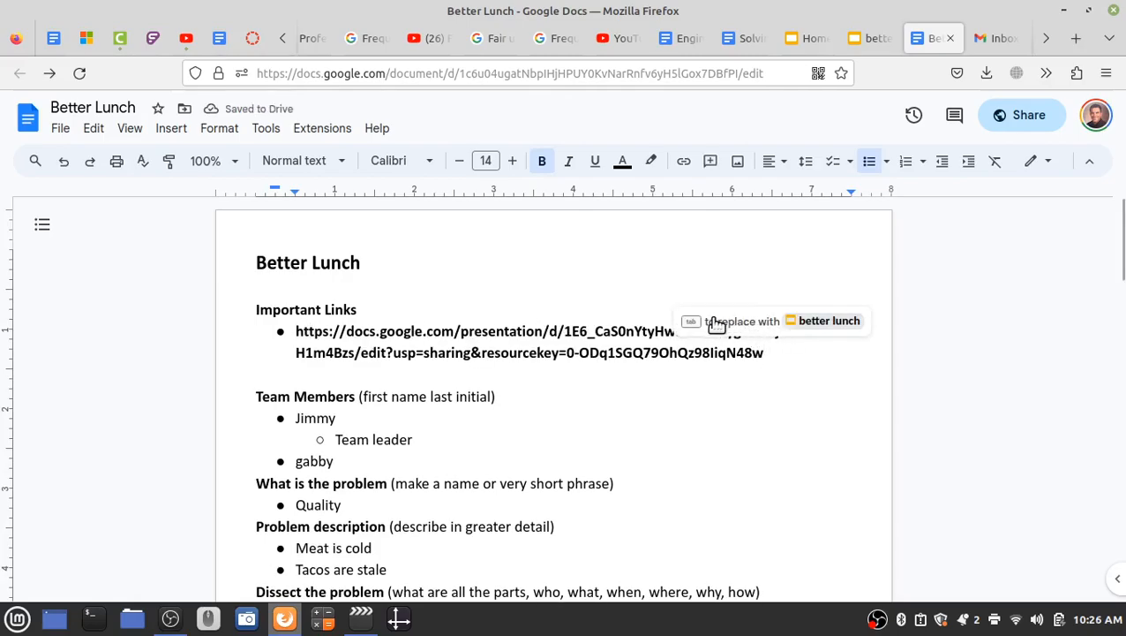
key(Tab)
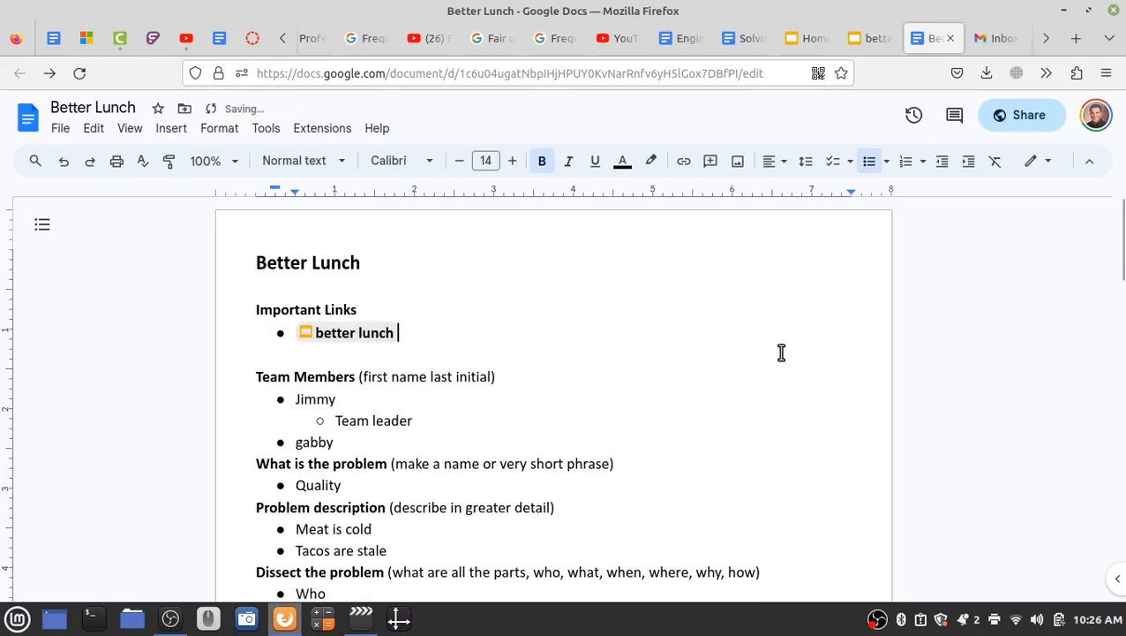
mouse_move(317, 344)
click(869, 38)
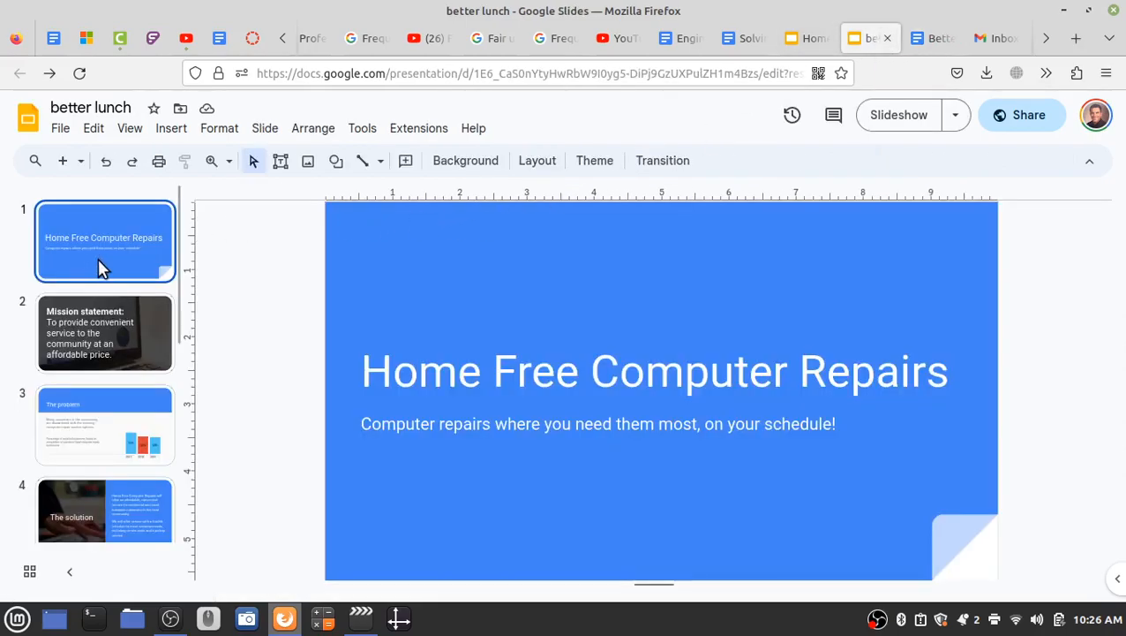
click(940, 43)
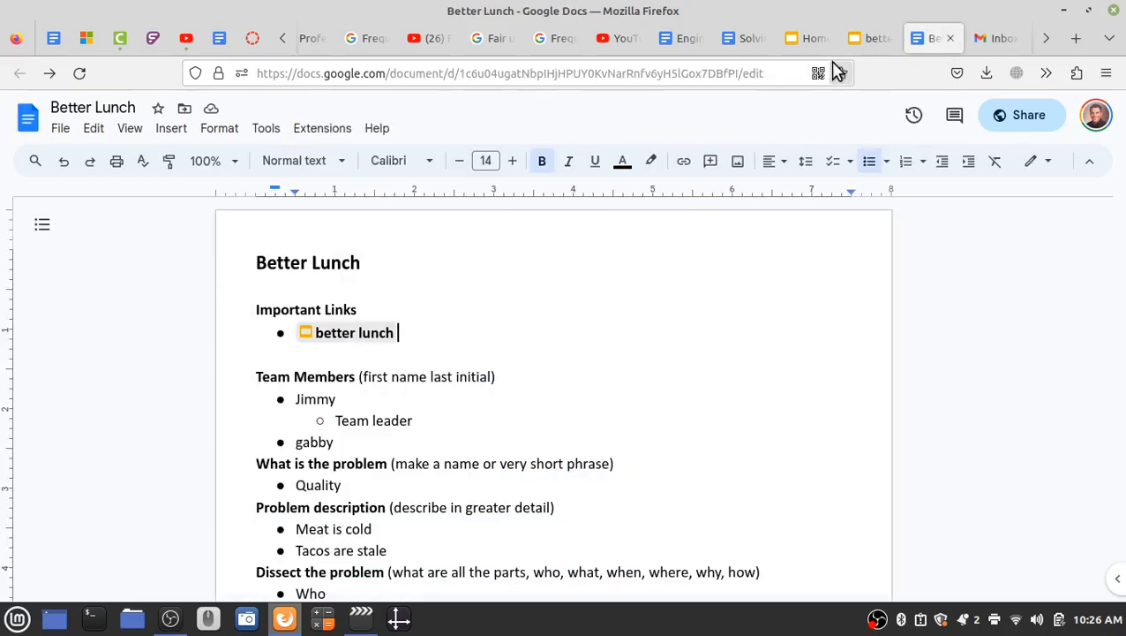
- Bookmark the Better Lunch document in the browser's Bookmarks Toolbar under its default name
click(865, 43)
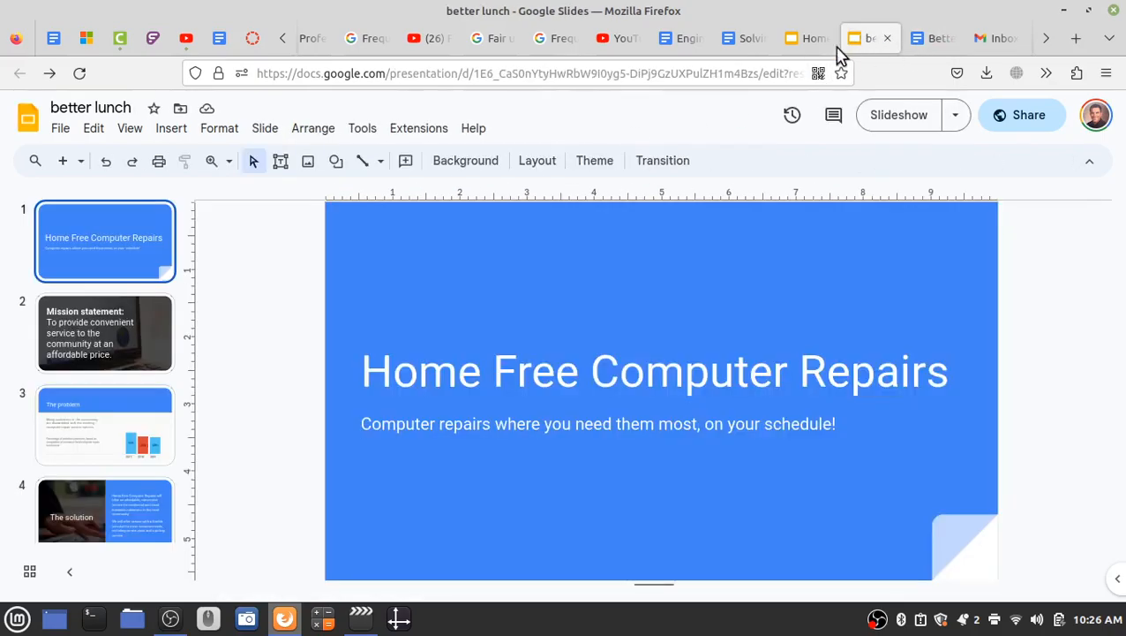
click(918, 38)
drag(365, 263, 253, 263)
click(256, 263)
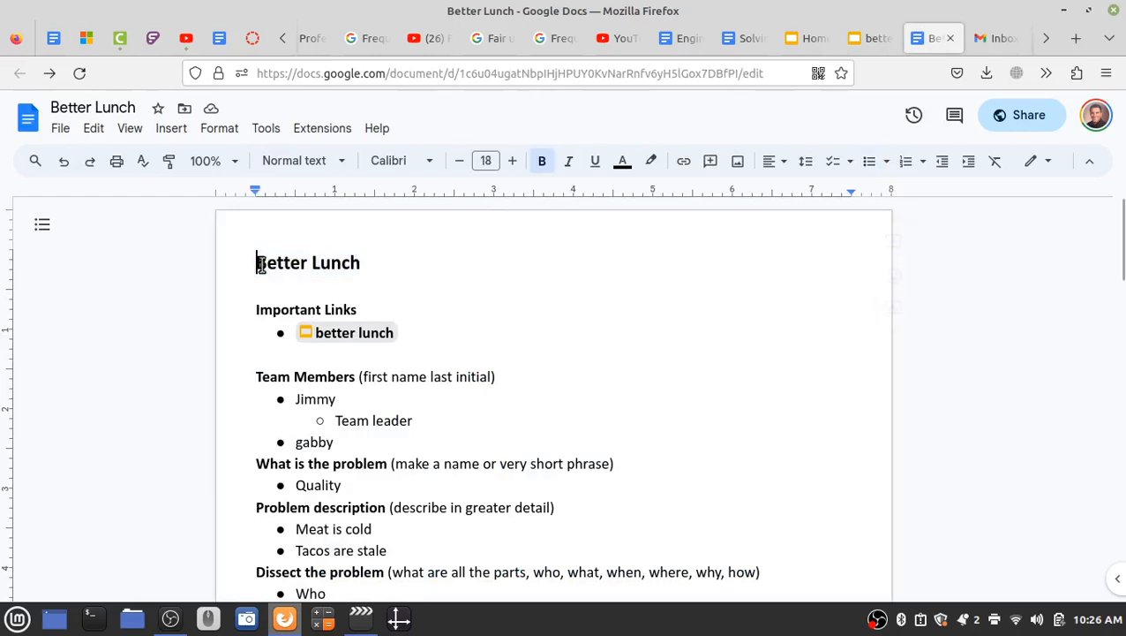
click(841, 78)
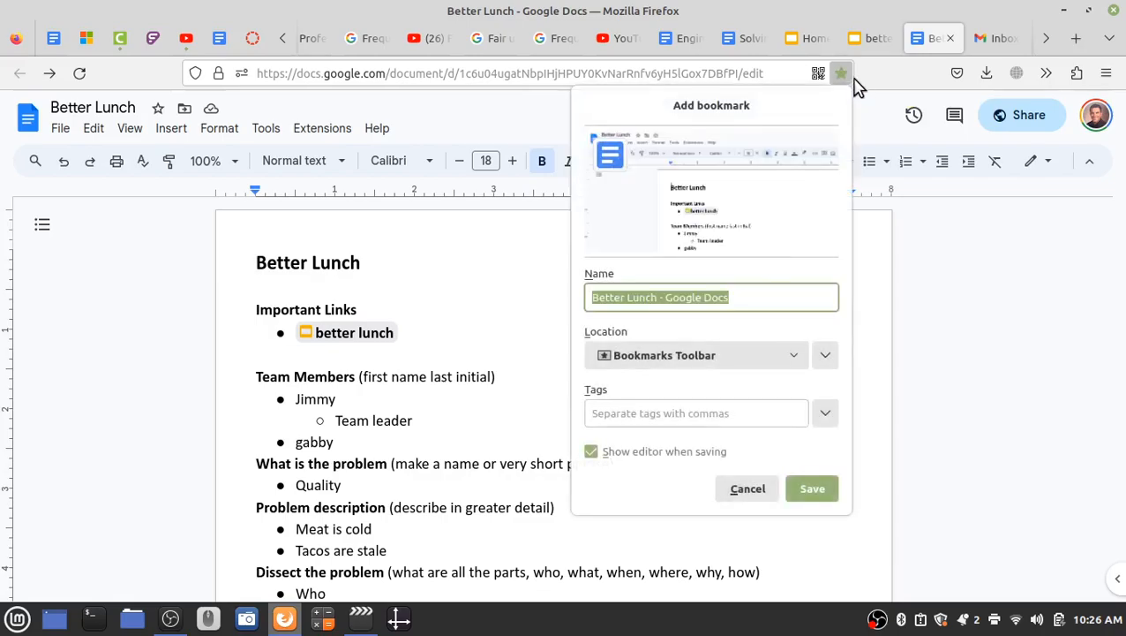
click(810, 490)
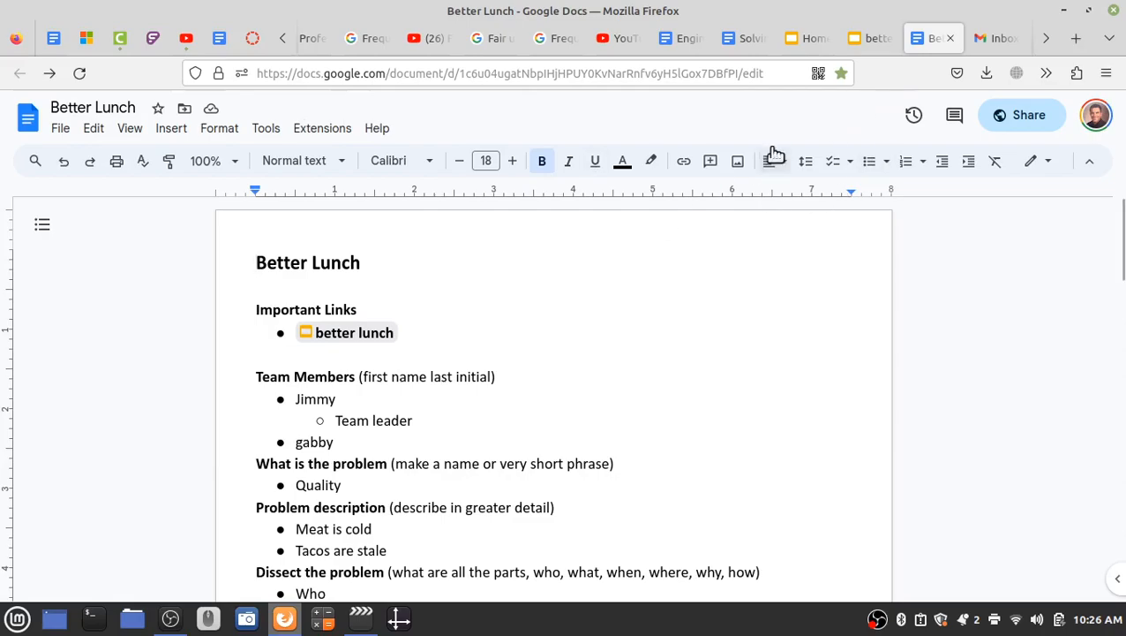
- Replace the title on the first slide of the better lunch presentation with "Better Lunch at Westside HS"
click(869, 40)
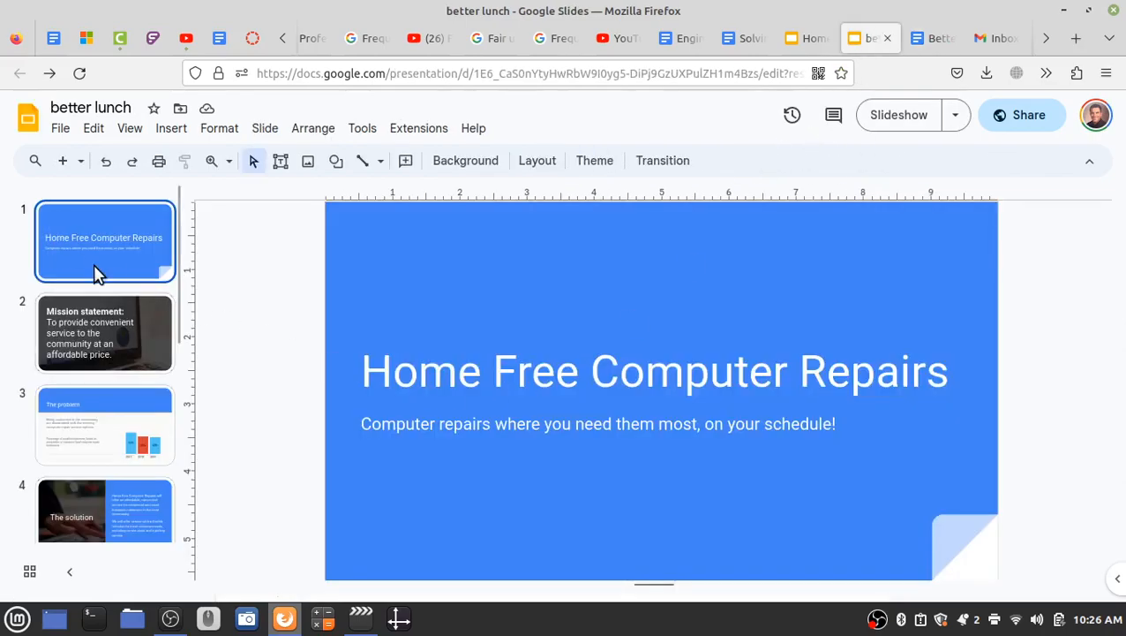
click(88, 362)
click(103, 242)
click(357, 358)
click(371, 371)
drag(364, 370, 955, 372)
text(Be)
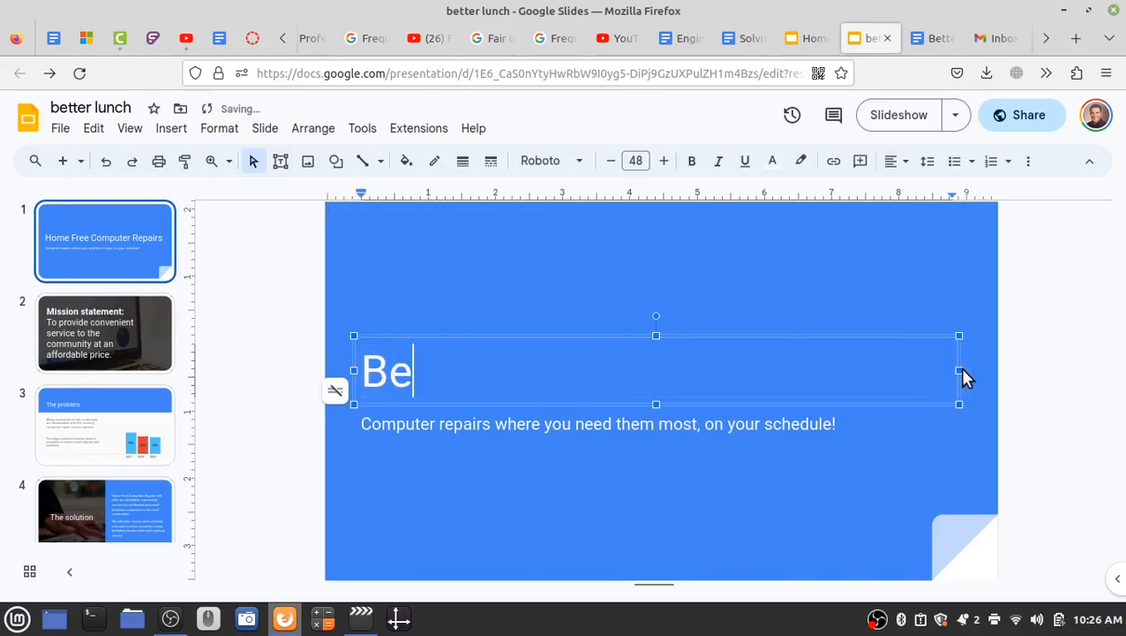
text(trer Luyn)
key(BackSpace)
key(BackSpace)
text(nch at West)
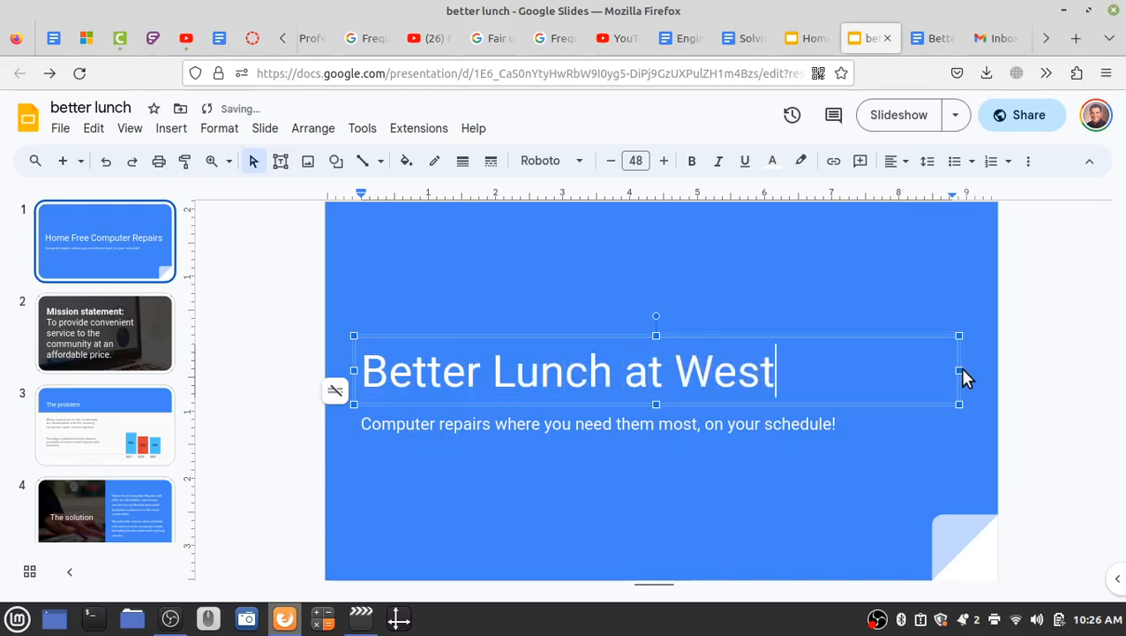
text(side H)
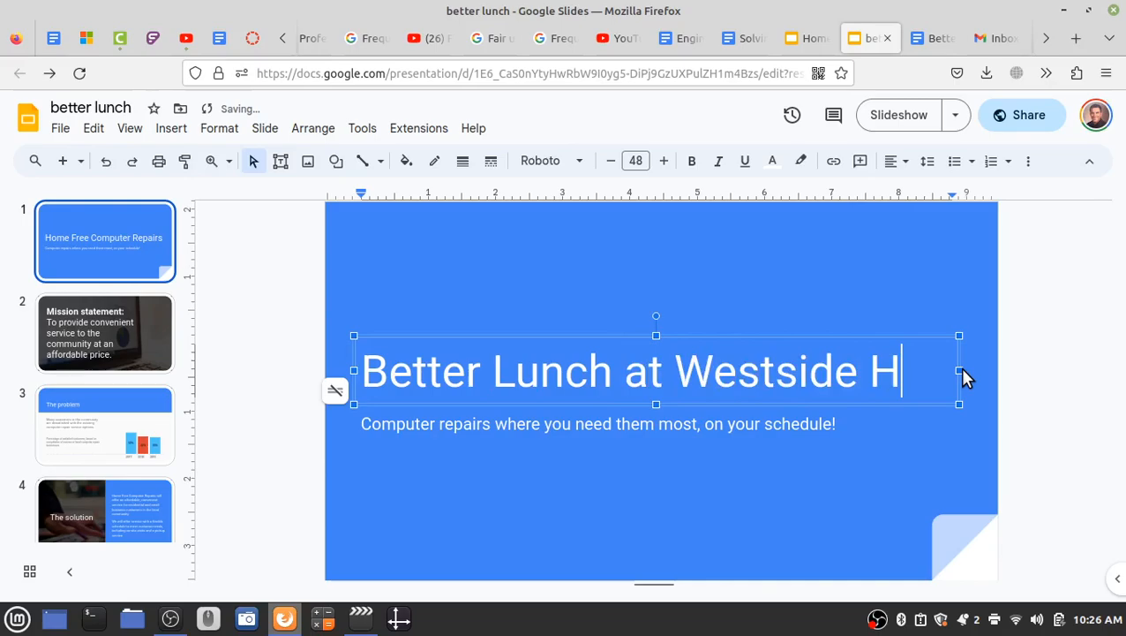
text(S)
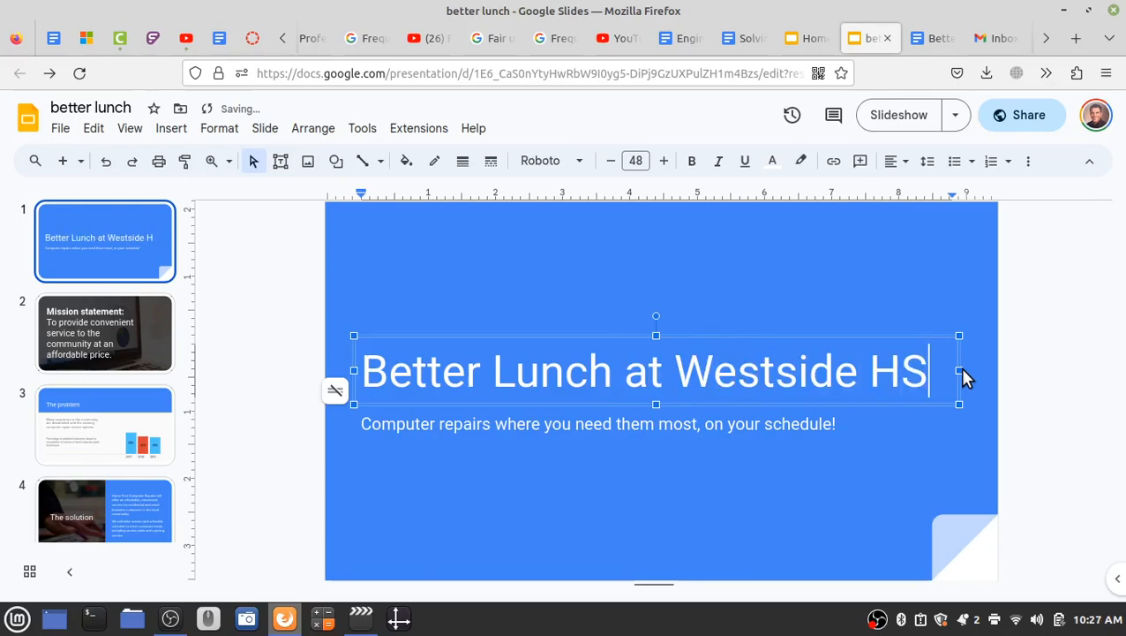
click(568, 427)
- Review the mission statement and problem slide texts against the problem description and dissection in the Better Lunch document
click(69, 325)
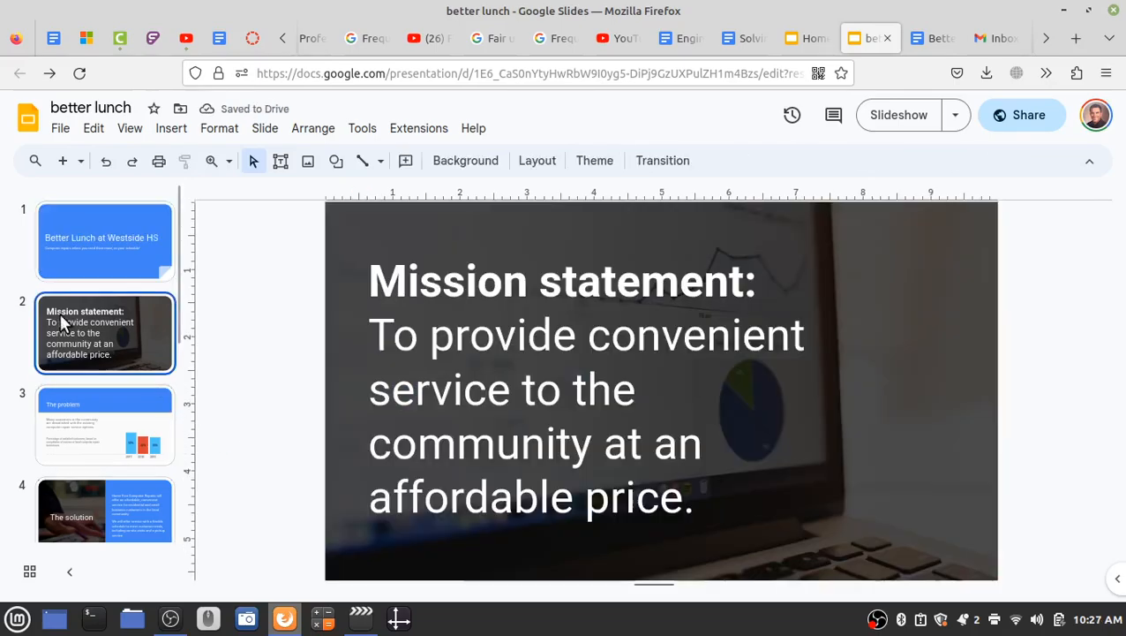
drag(372, 331, 697, 498)
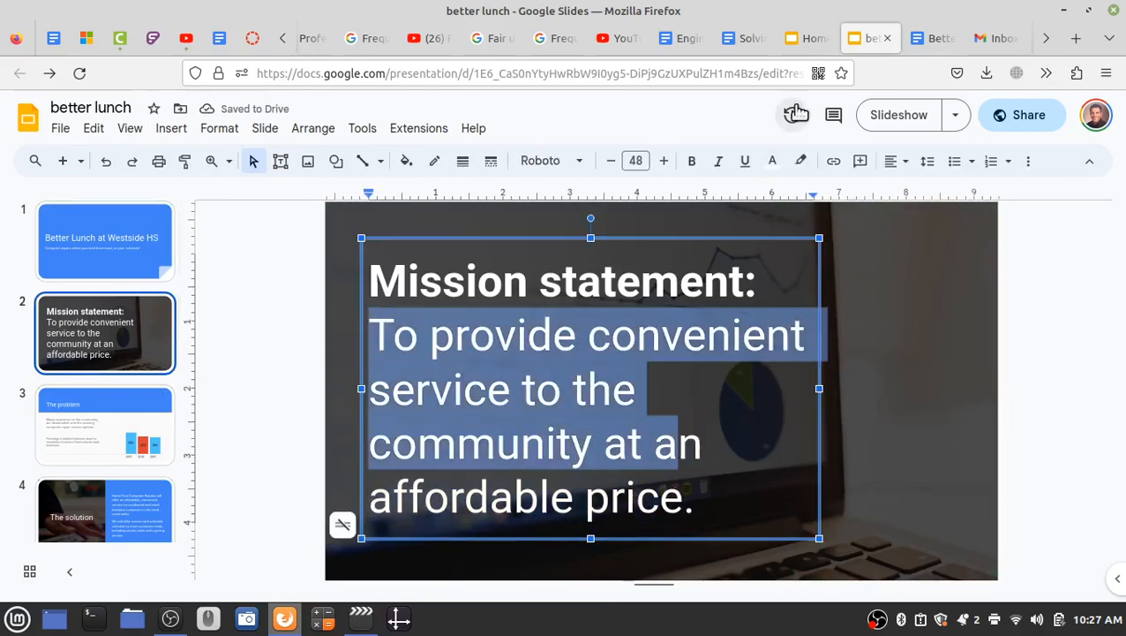
click(934, 38)
scroll(320, 322, down, 5)
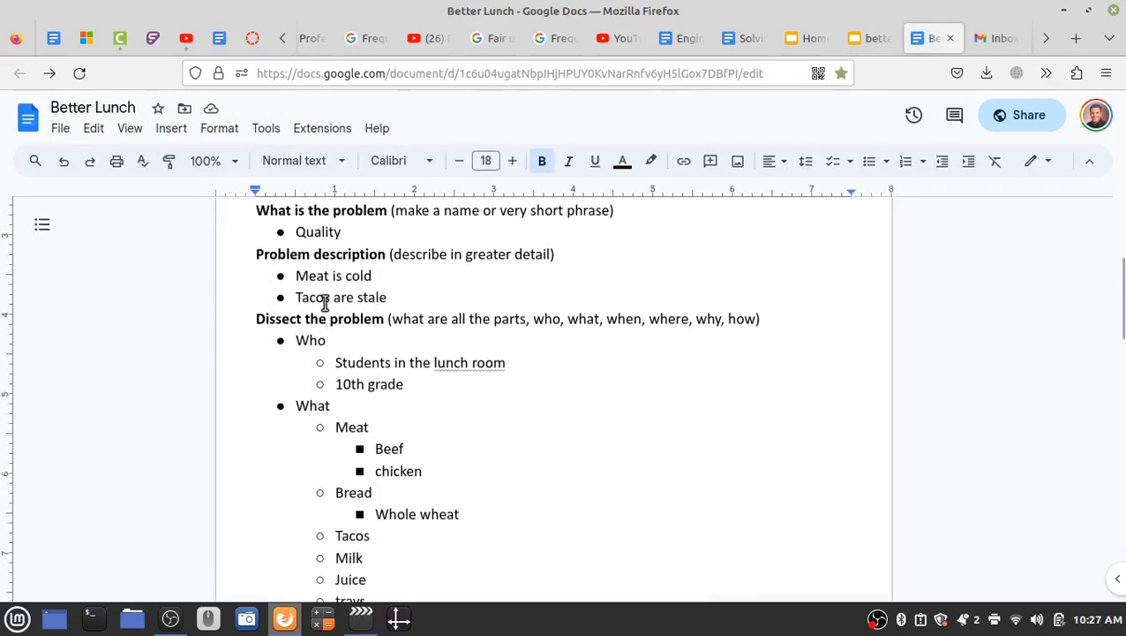
click(868, 40)
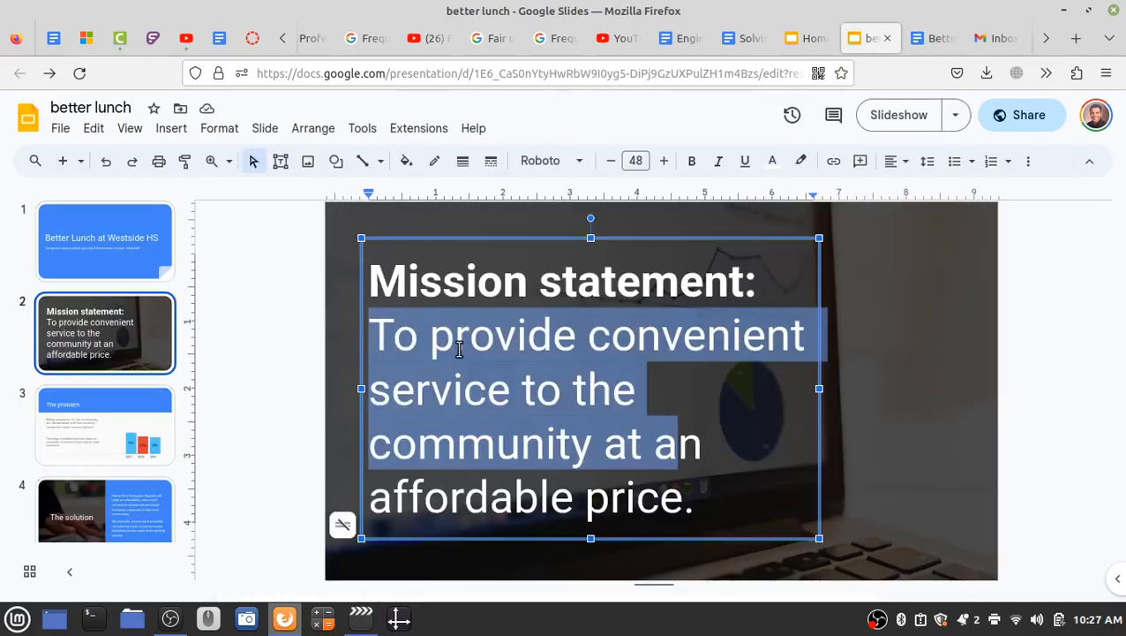
click(375, 334)
drag(375, 333, 711, 501)
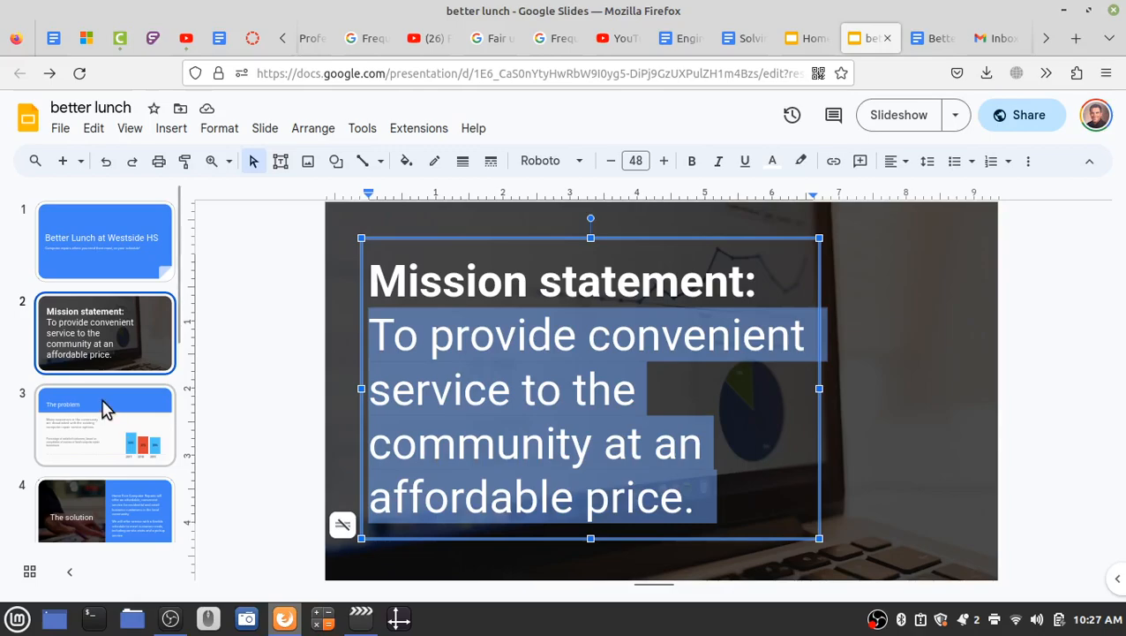
click(104, 408)
drag(369, 357, 611, 407)
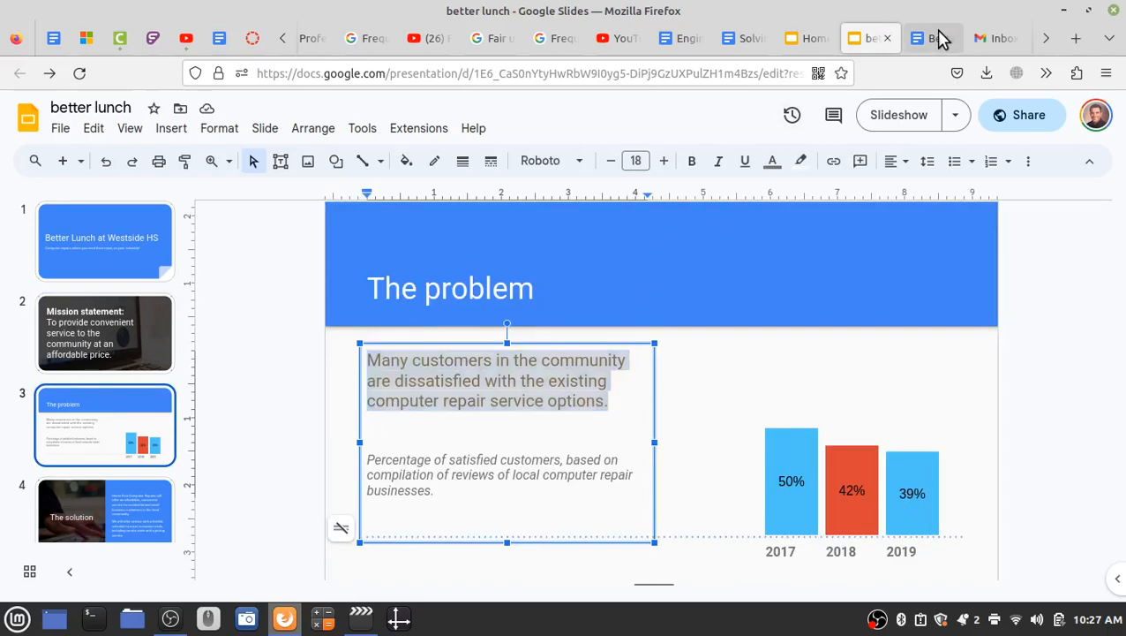
click(934, 38)
click(878, 39)
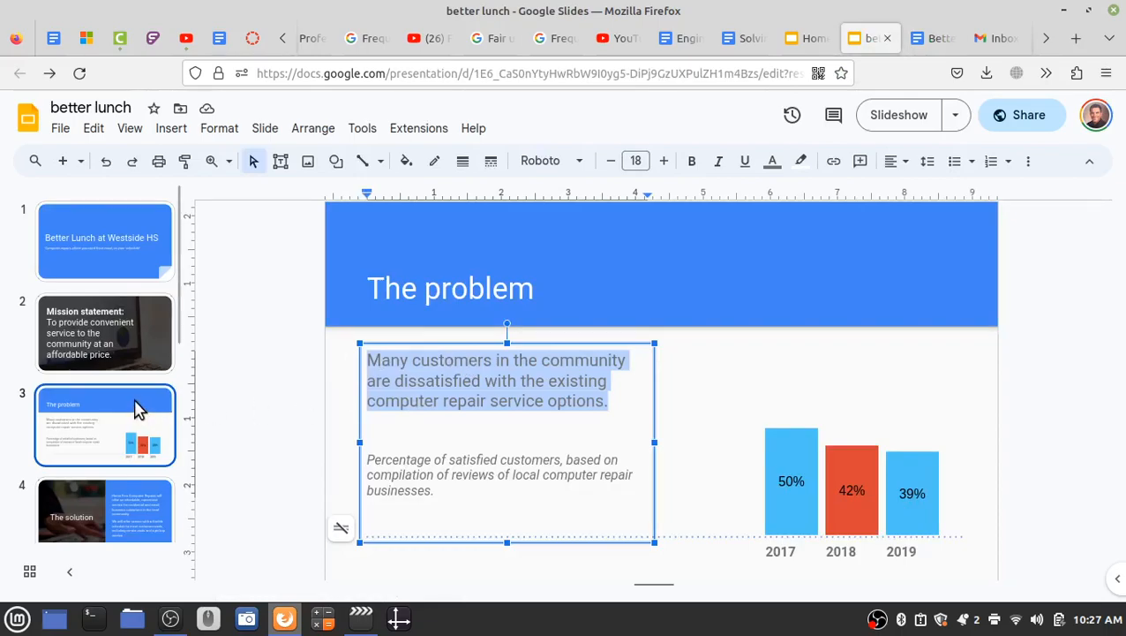
scroll(138, 410, down, 1)
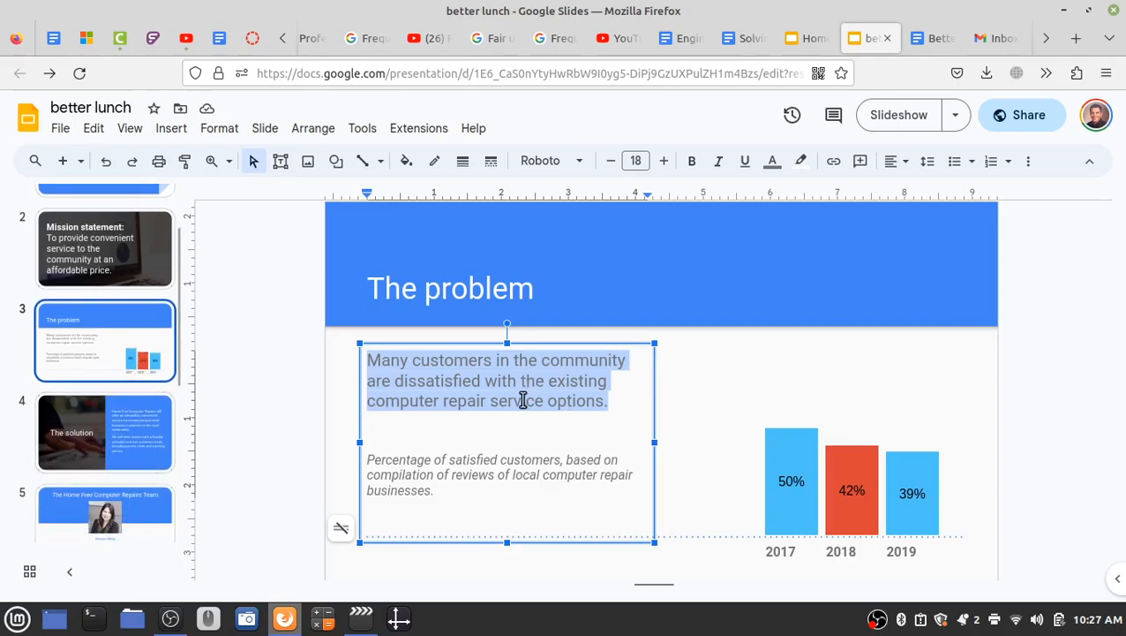
click(434, 500)
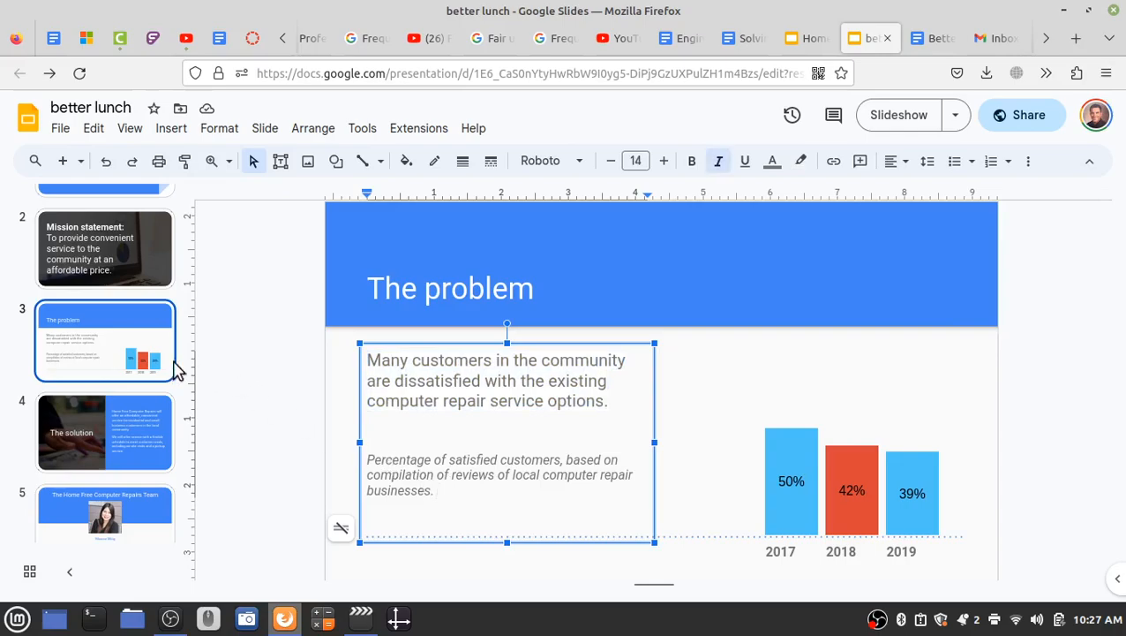
- Delete the entire bar chart, including its year labels, from the problem slide
click(821, 494)
click(793, 454)
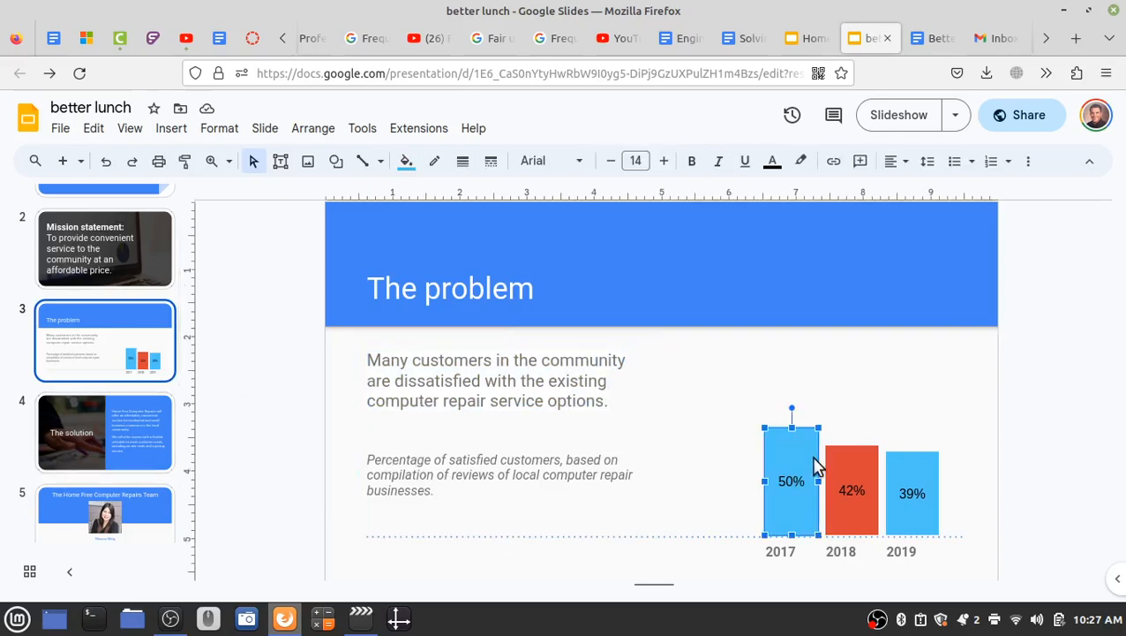
click(871, 481)
click(760, 418)
drag(744, 405, 955, 574)
key(Delete)
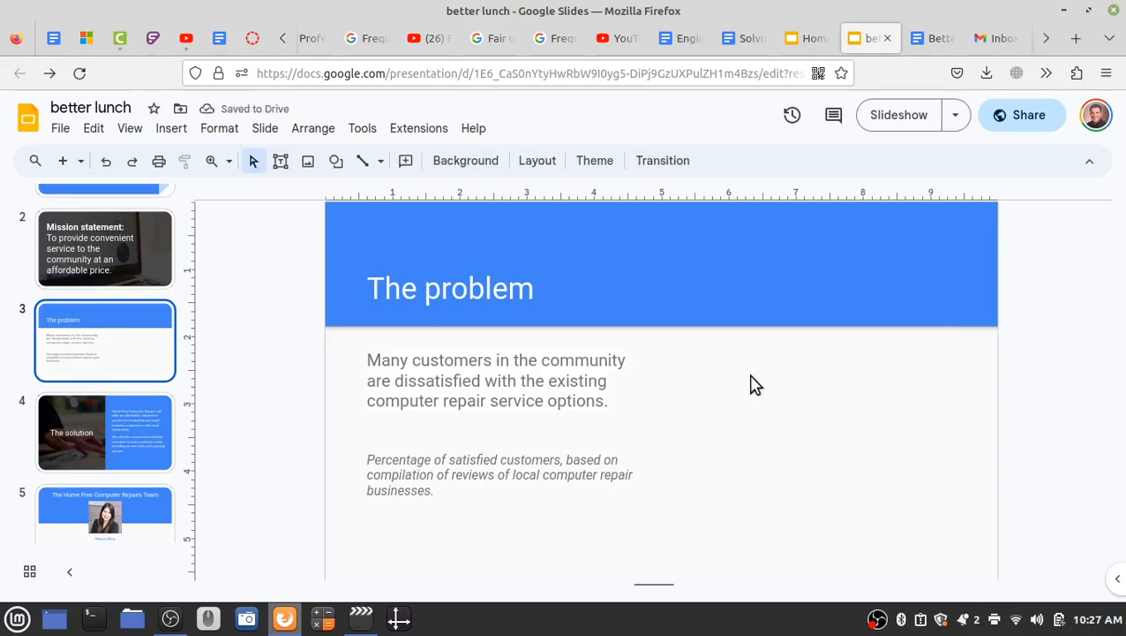
- Search the web for "school lunch" images, insert the spaghetti tray photo beside the problem text, and scale it down to fit the empty area
click(187, 128)
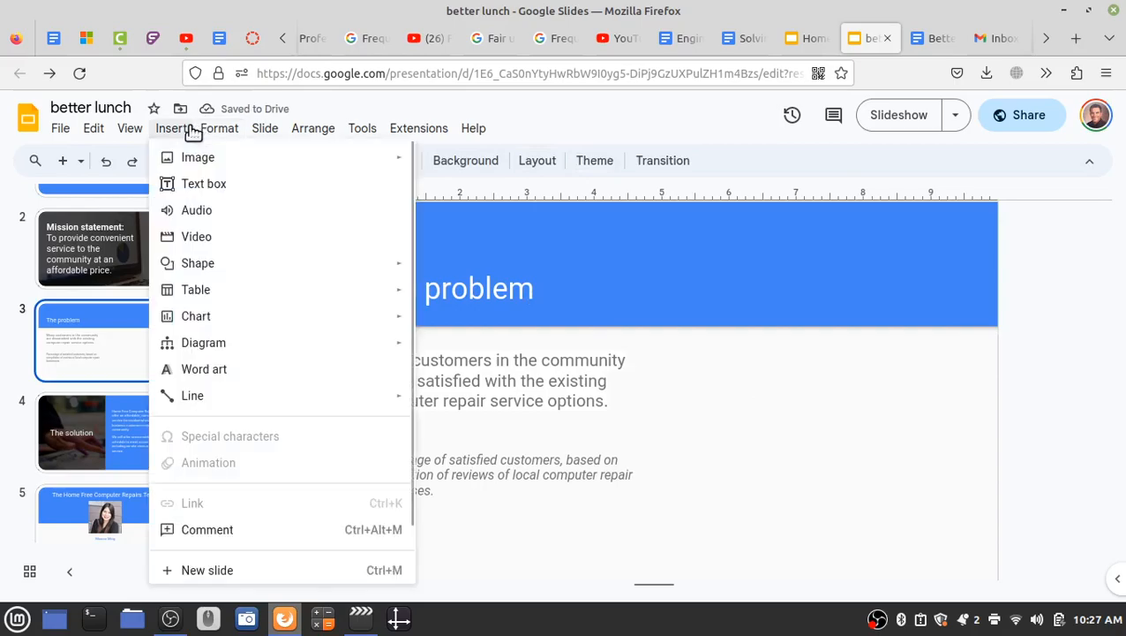
mouse_move(194, 159)
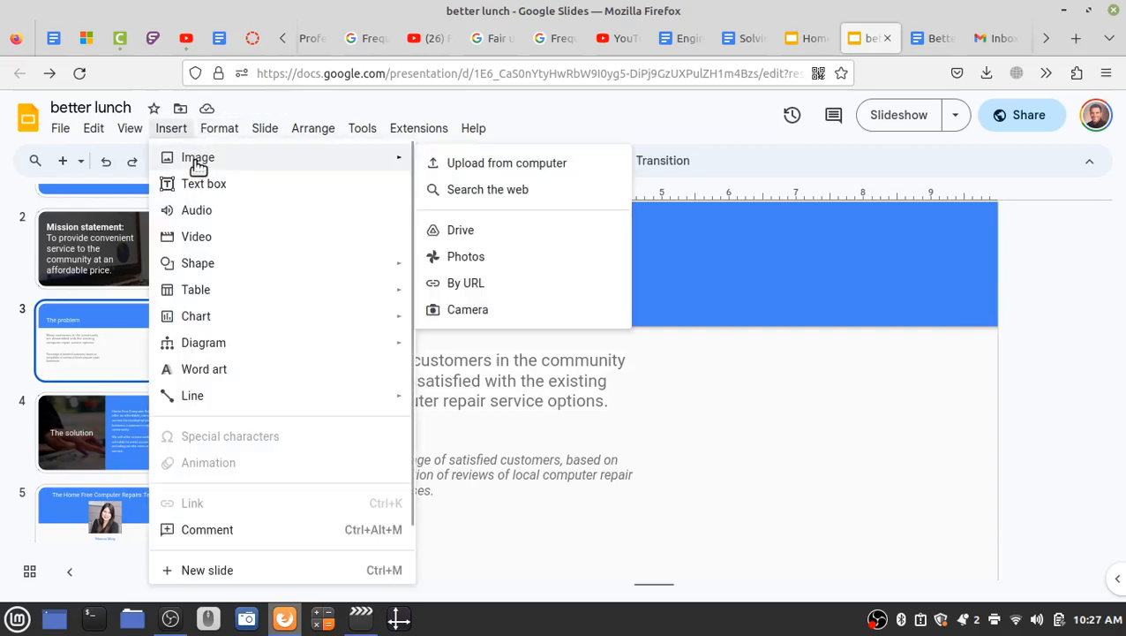
click(477, 196)
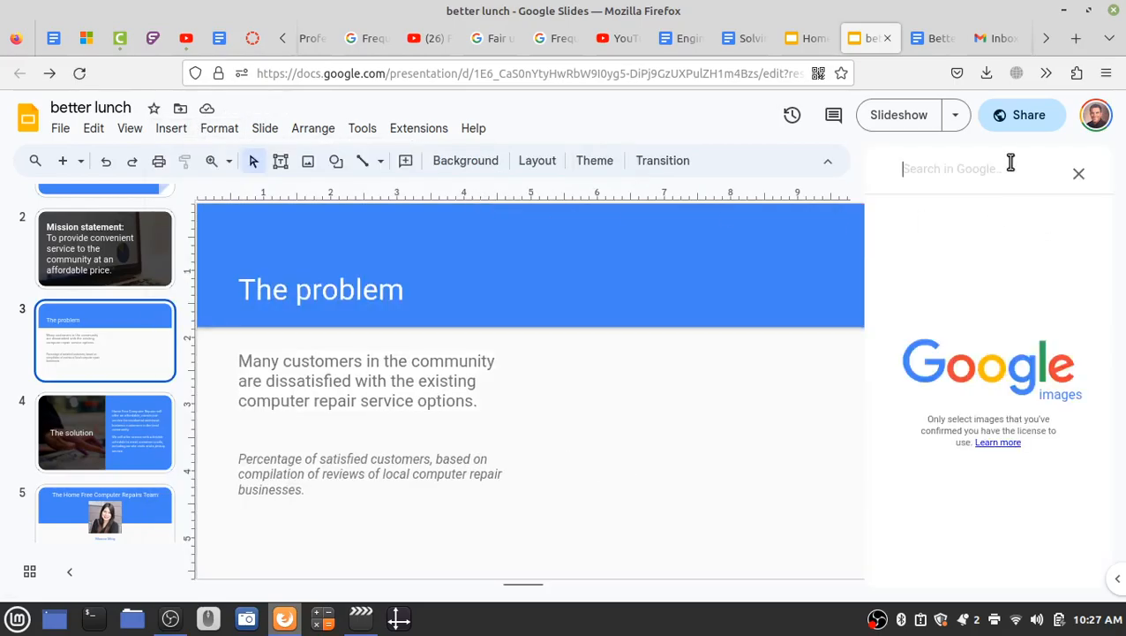
text(school lunch)
key(Return)
drag(958, 311, 655, 436)
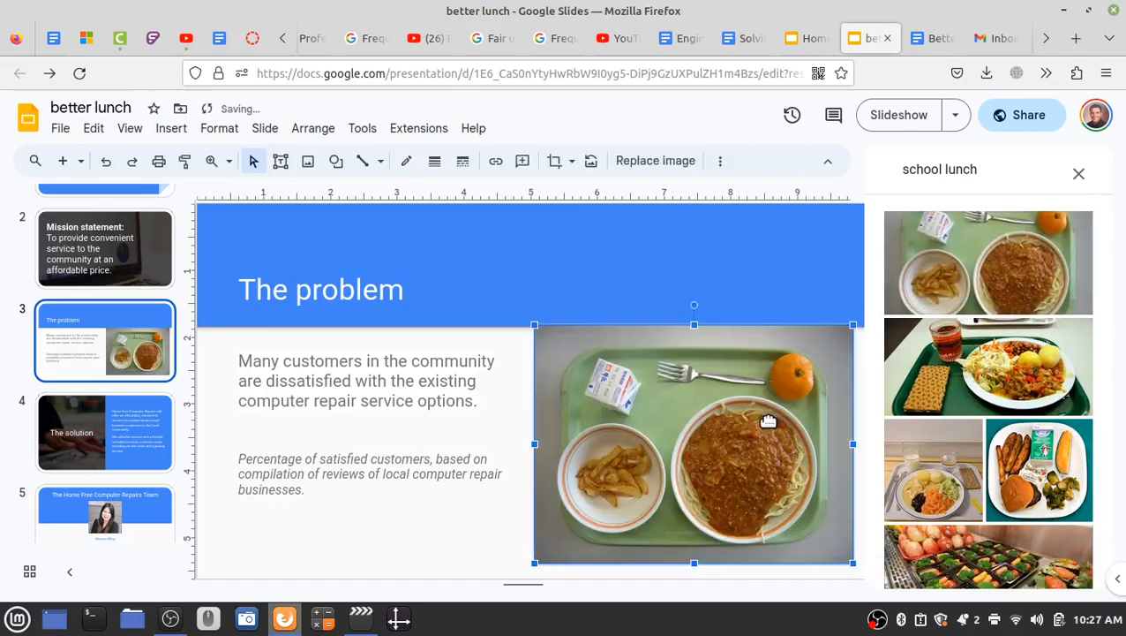
drag(535, 326, 574, 369)
drag(652, 403, 631, 387)
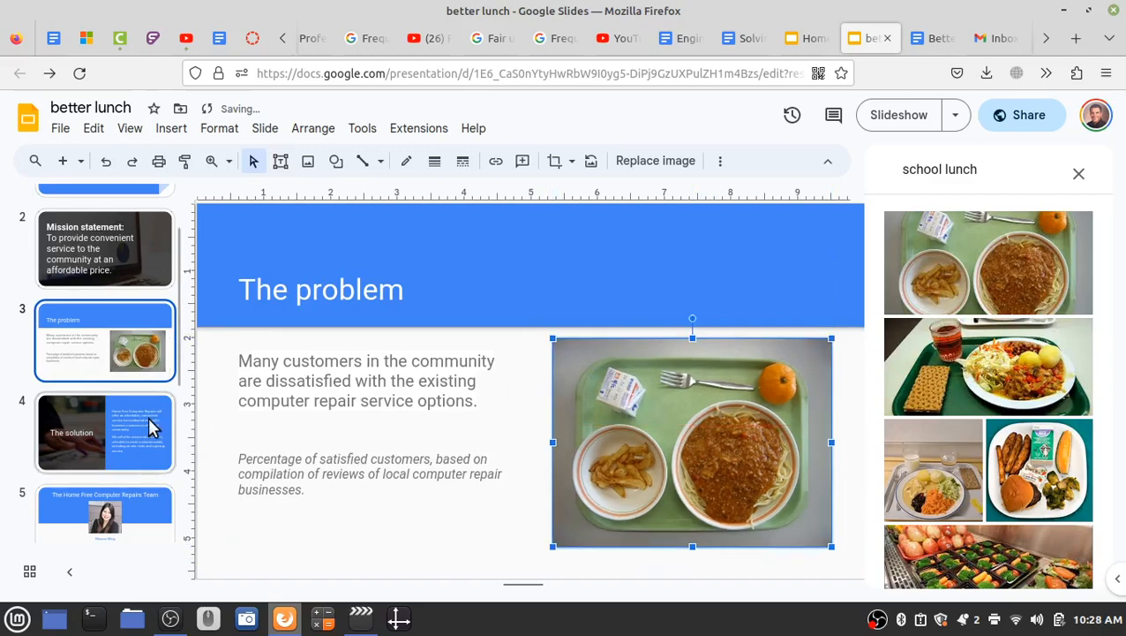
- Capitalize the second word of slide 3's title so it reads "The Problem"
click(263, 293)
drag(418, 287, 231, 277)
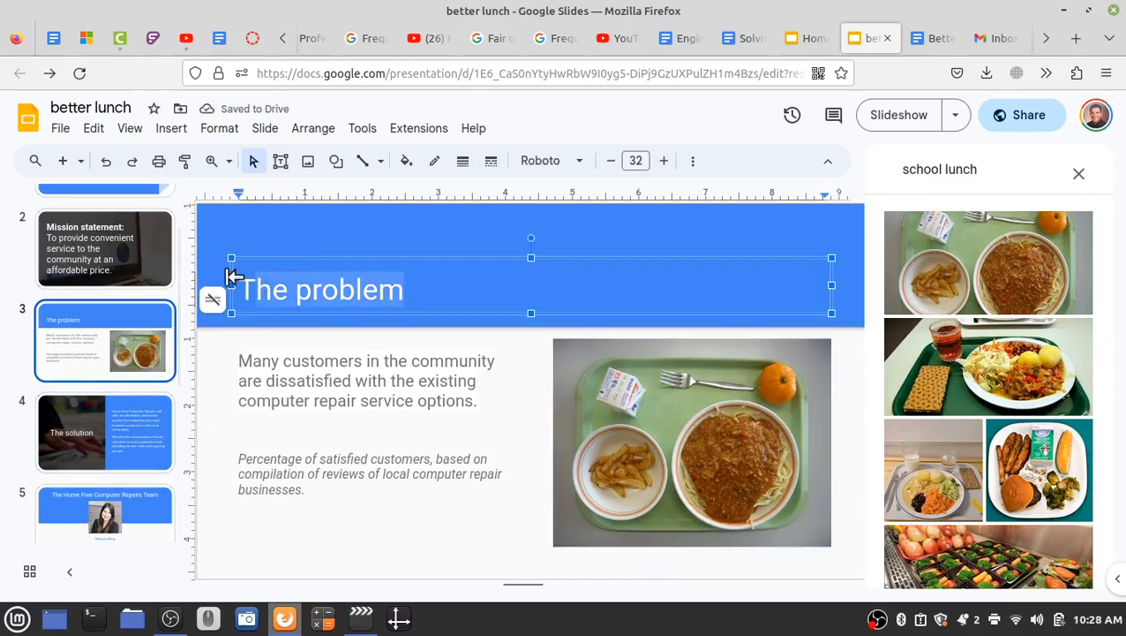
click(313, 290)
key(BackSpace)
text(P)
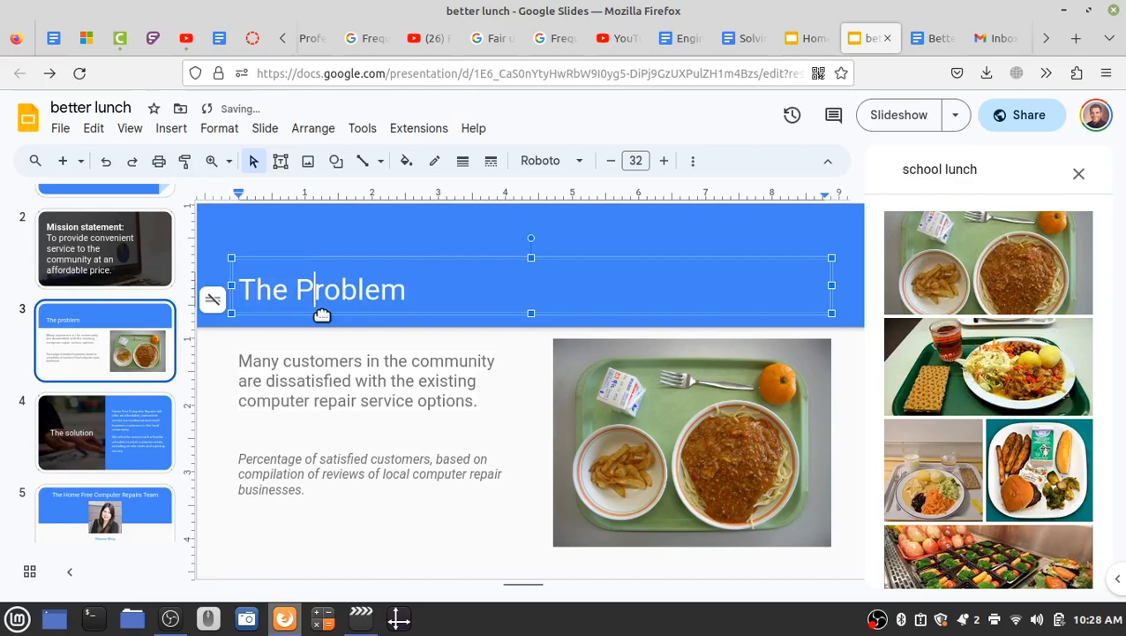
click(276, 386)
click(231, 223)
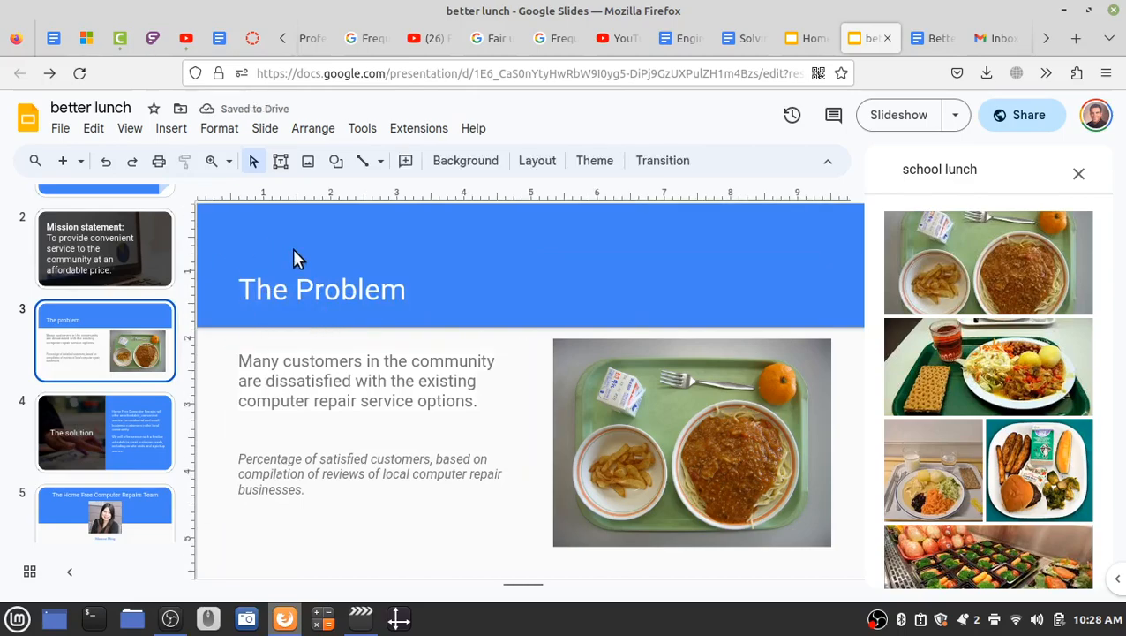
- Look over the solution slide and delete the Home Free Computer Repairs Team slide
click(73, 416)
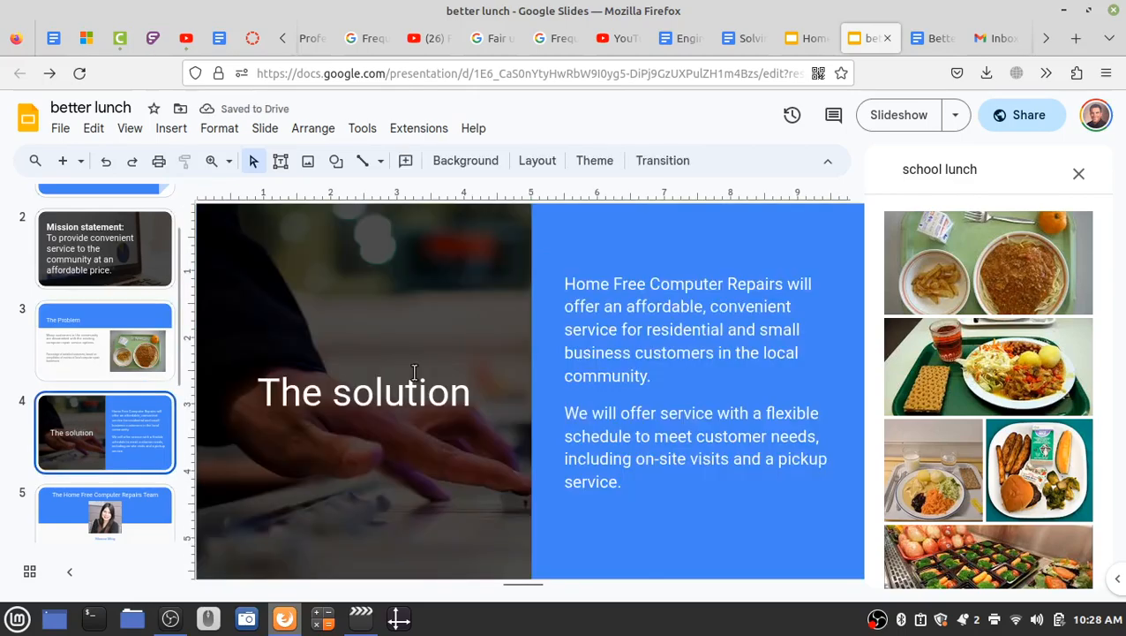
click(569, 280)
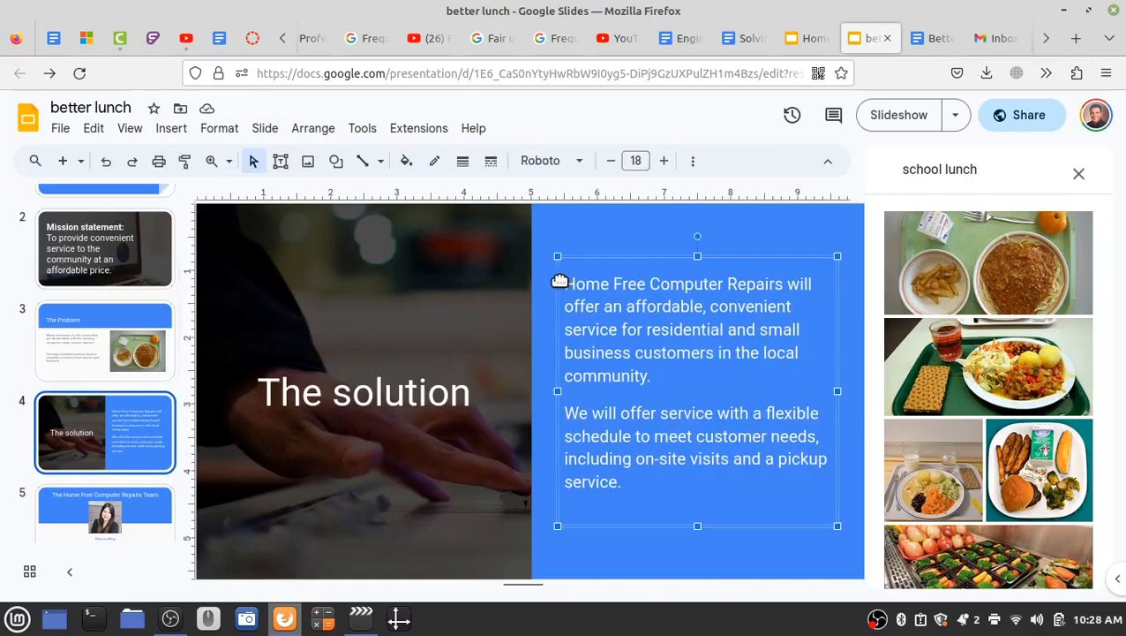
click(131, 519)
click(534, 334)
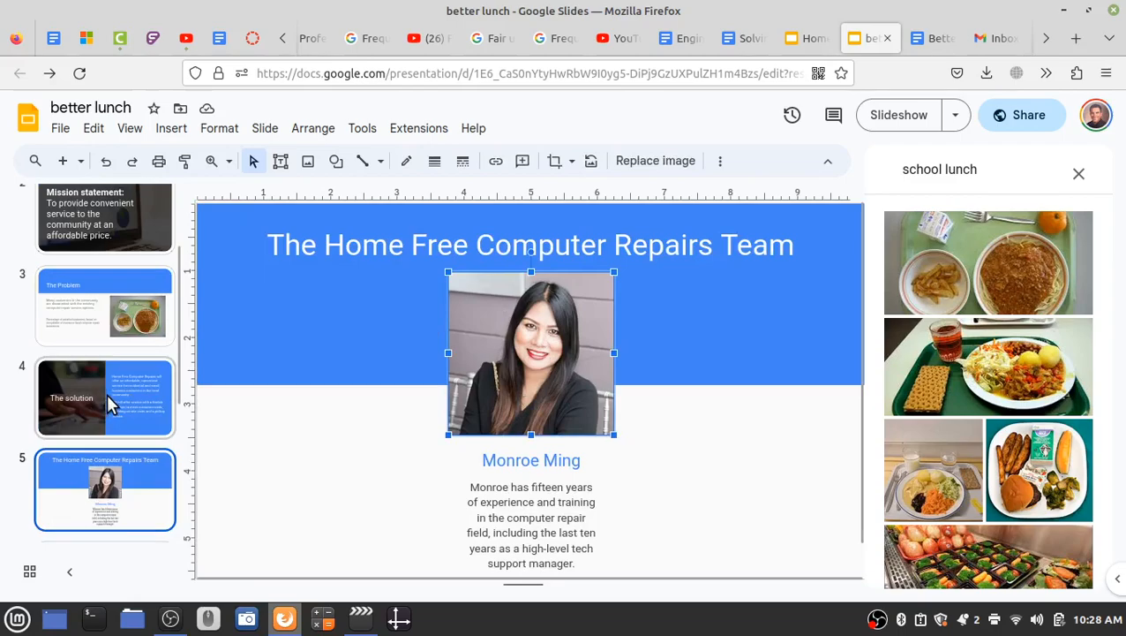
scroll(133, 376, down, 1)
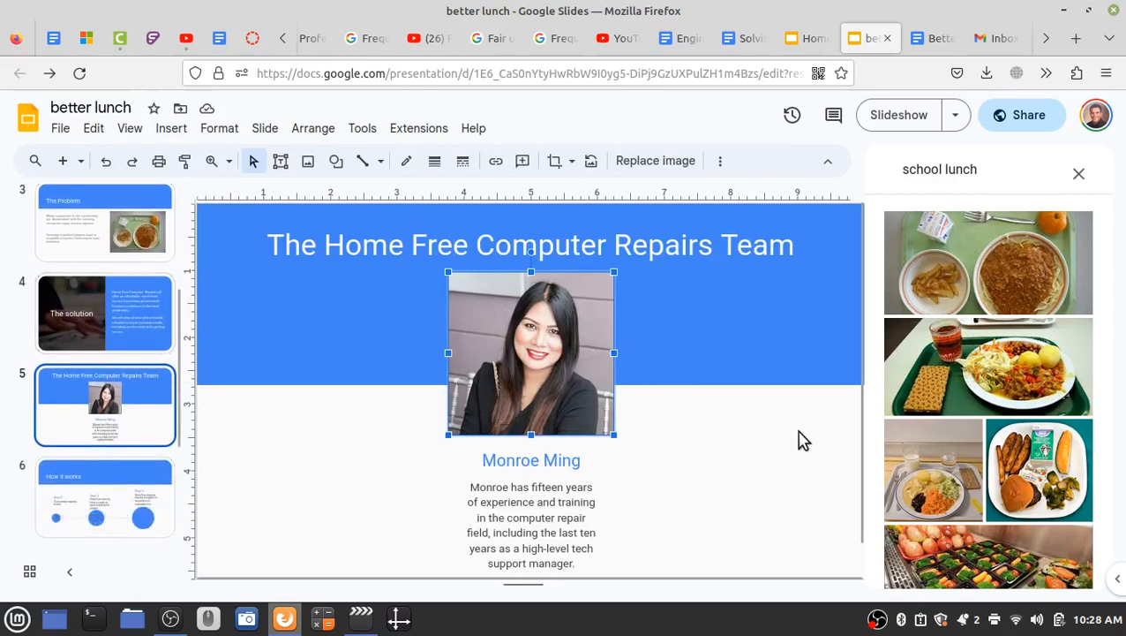
click(802, 439)
click(531, 344)
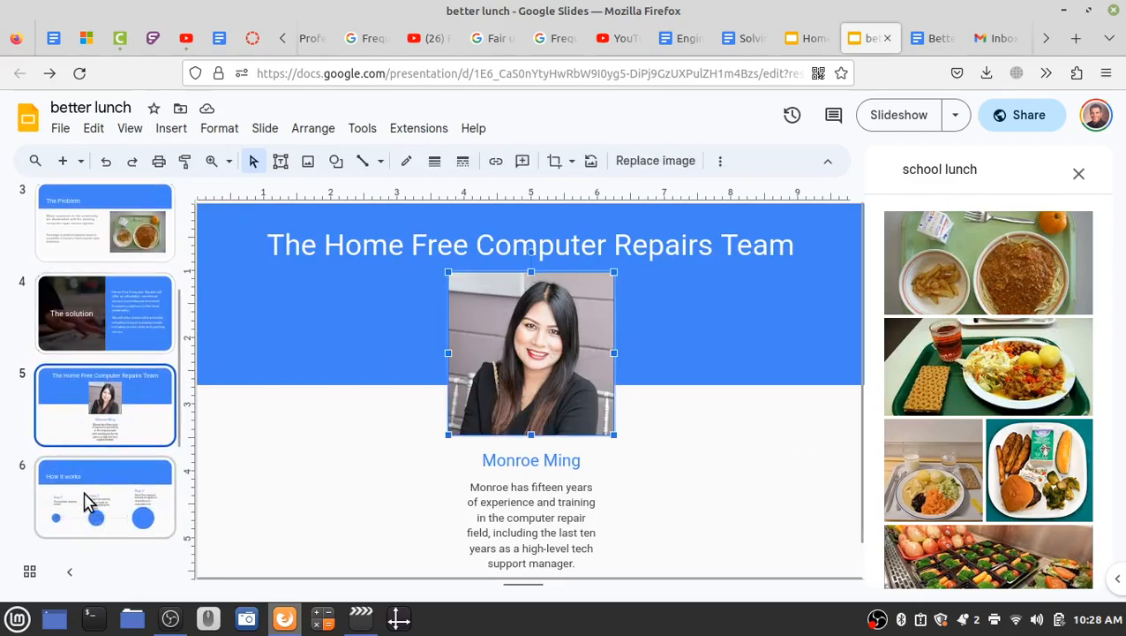
click(130, 414)
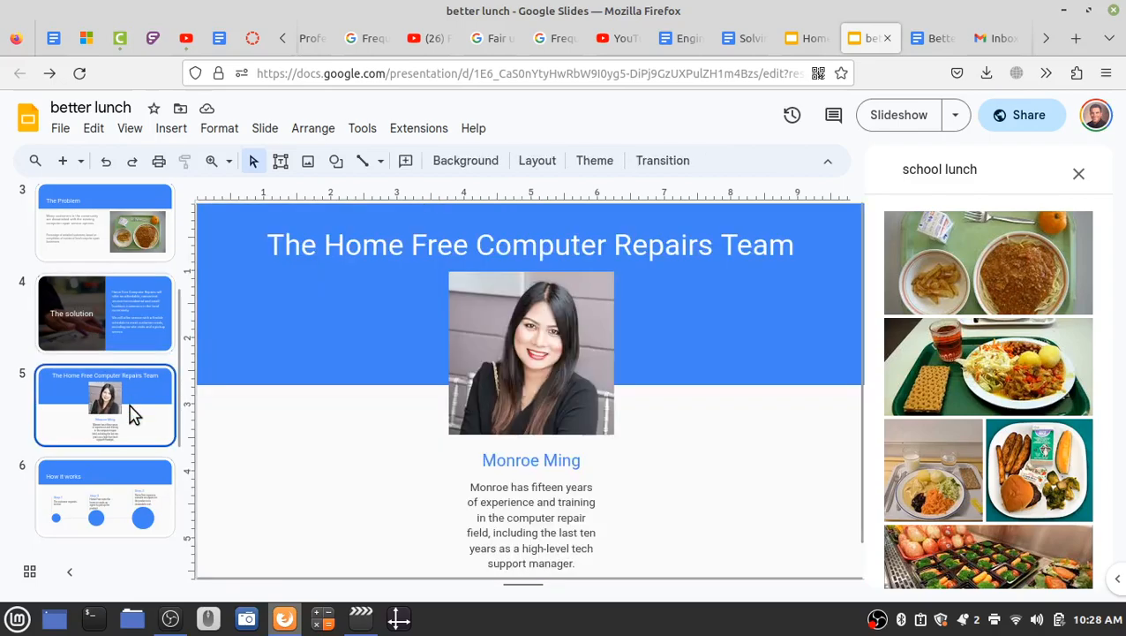
key(Delete)
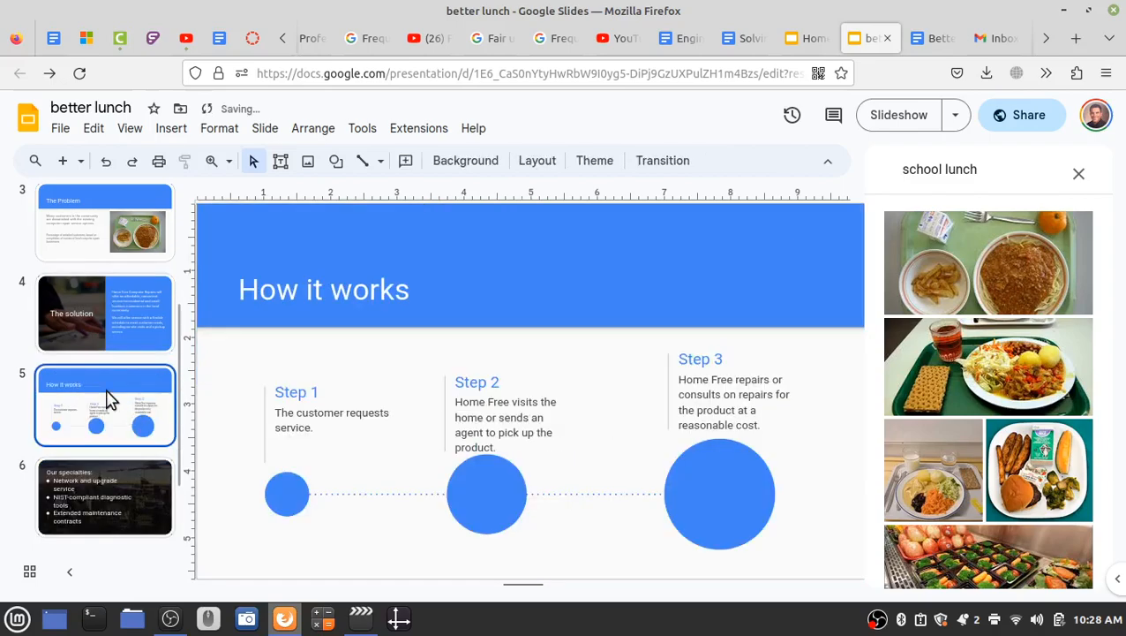
- Review the title and the three step descriptions on the How it works slide
drag(240, 289, 410, 294)
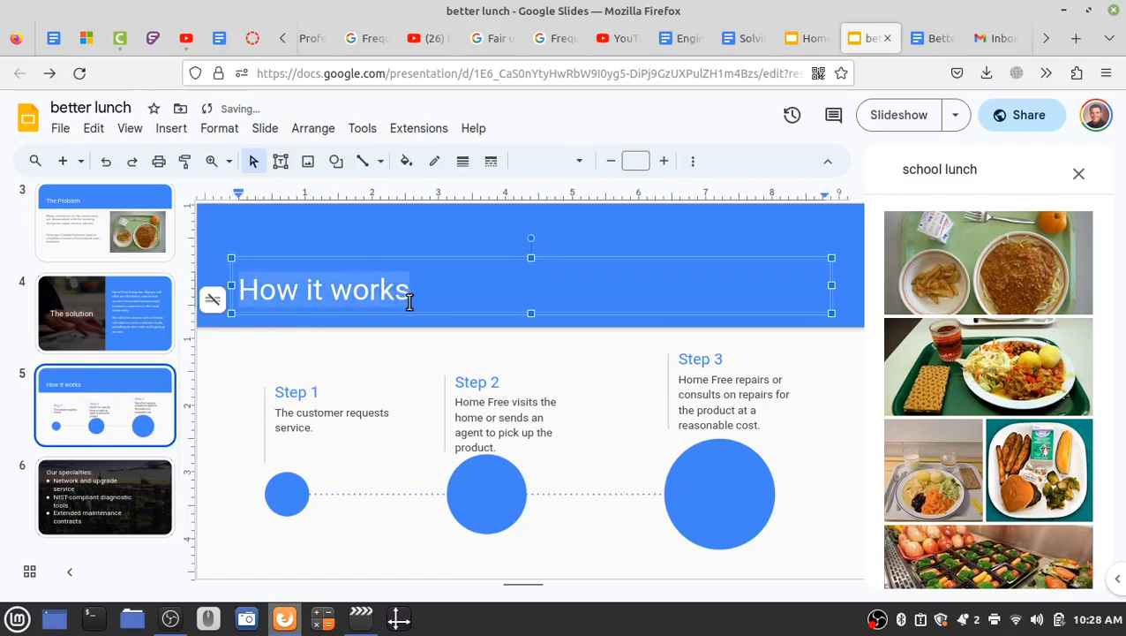
click(288, 392)
click(494, 383)
click(716, 365)
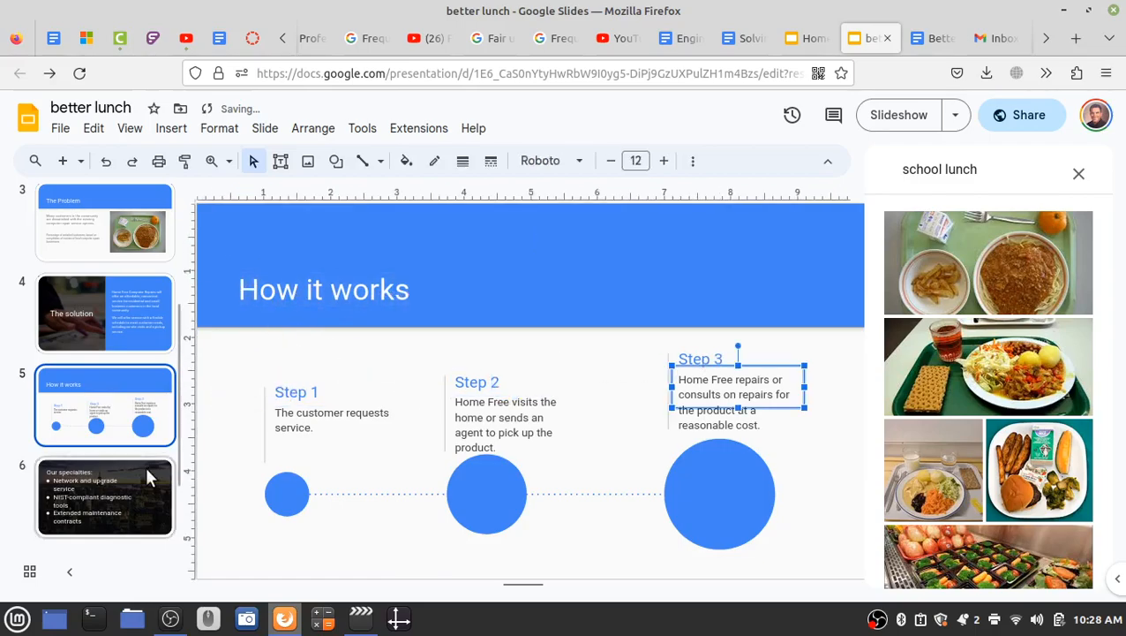